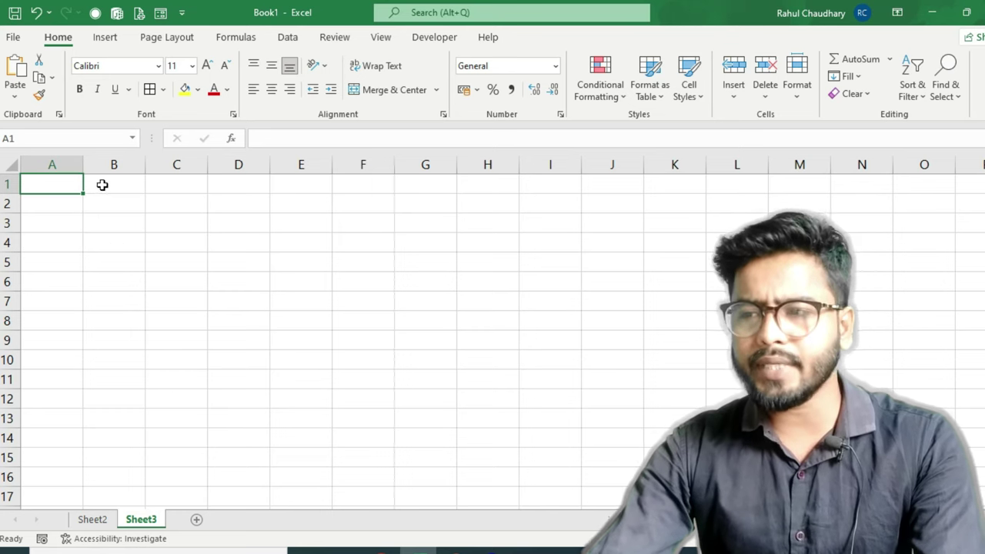
- Set the row height of rows 1–4 (A1:B4 selected) to 55
ctrl+scroll(128, 272, up, 2)
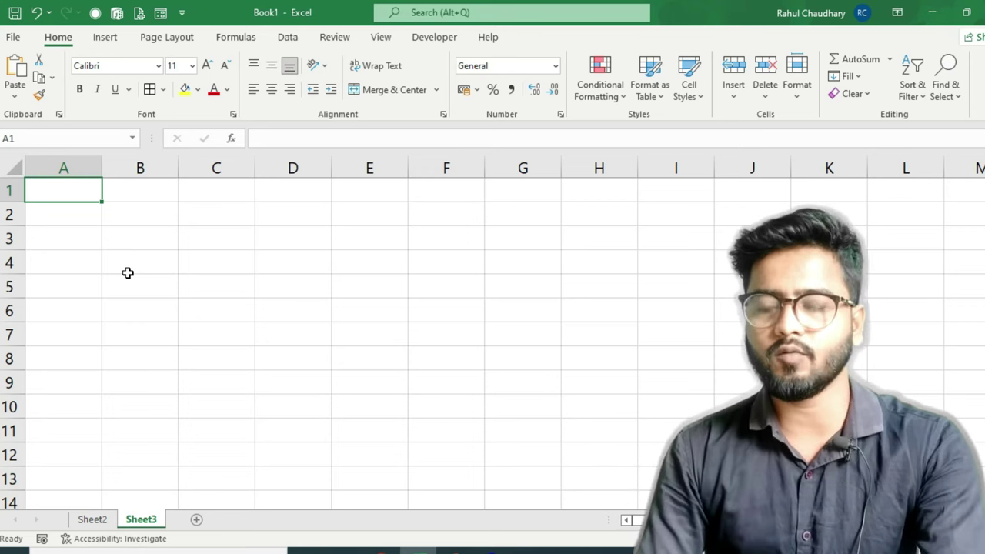
mouse_move(64, 192)
mouse_down()
mouse_move(128, 266)
mouse_move(128, 280)
mouse_up()
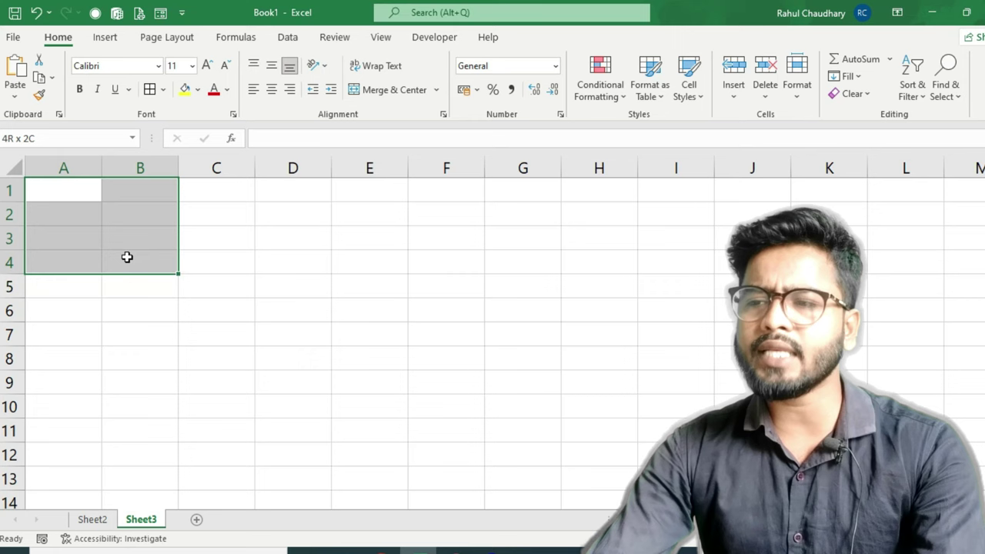
drag(128, 280, 127, 256)
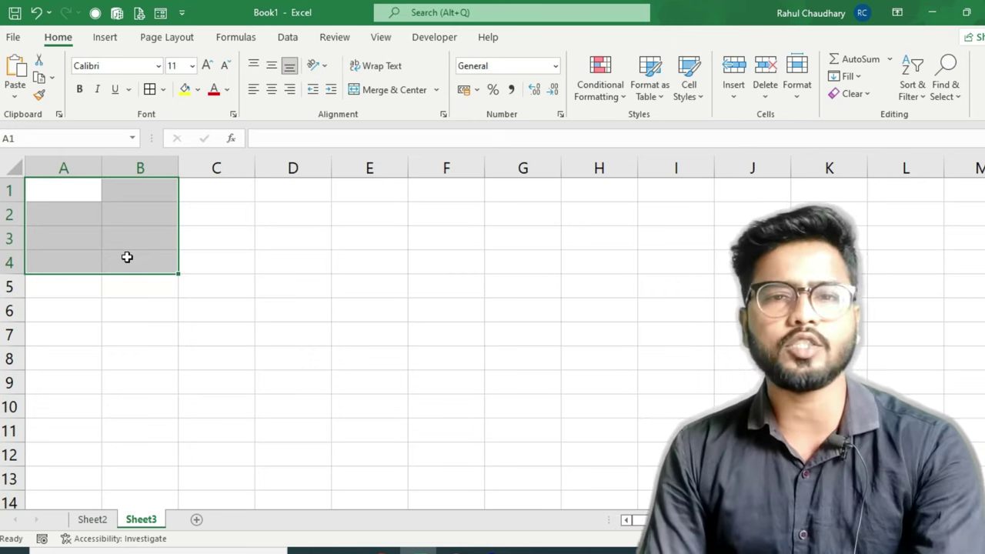
click(793, 100)
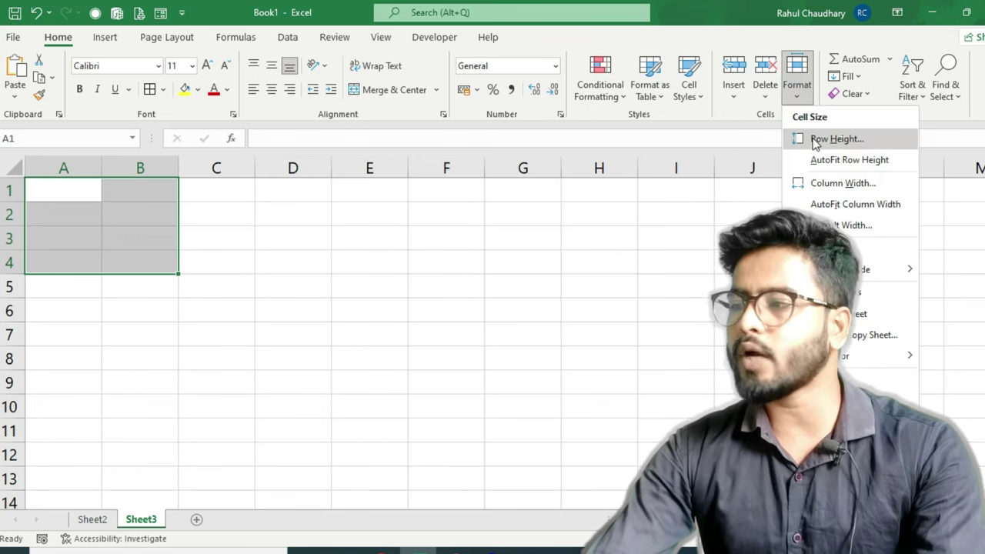
click(836, 138)
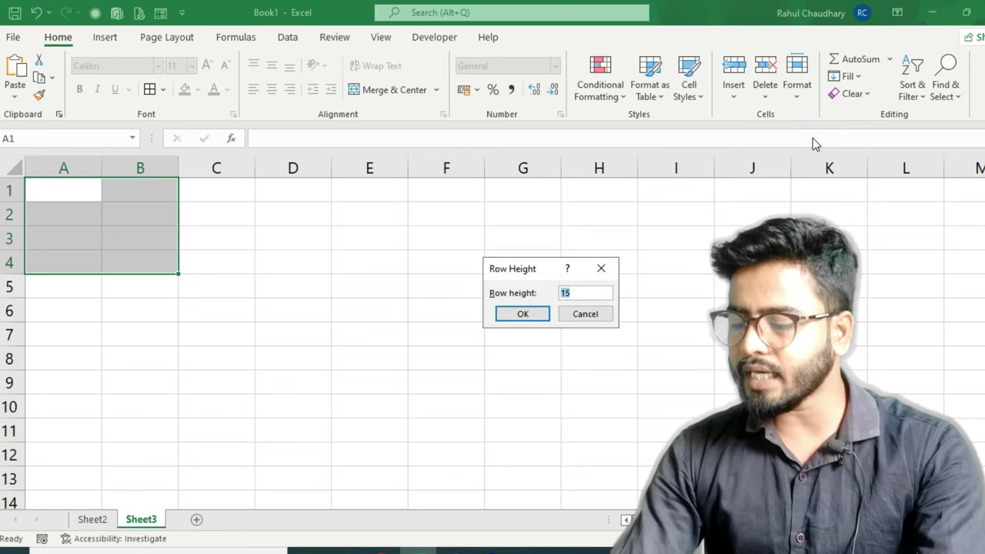
text(55)
key(Return)
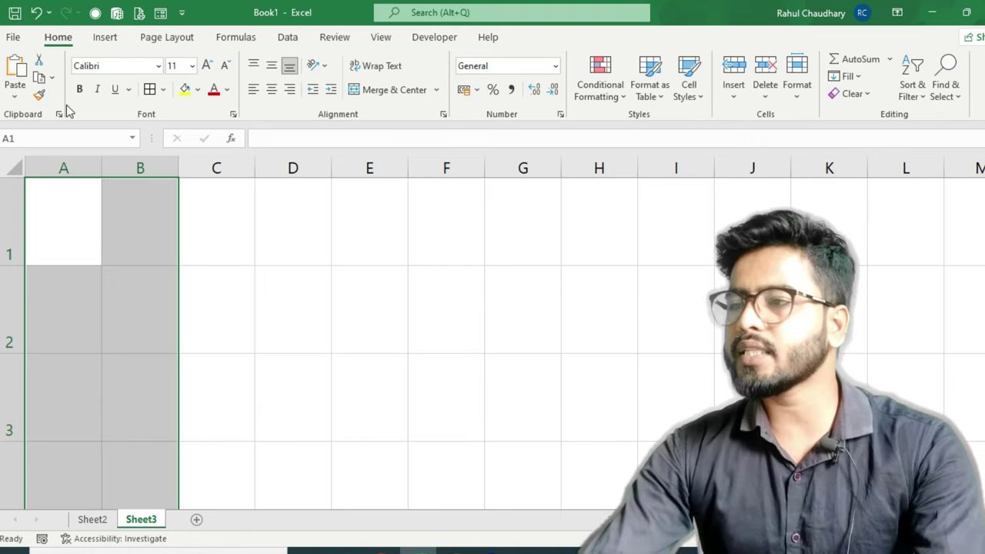
- Set the width of columns A and B to 10
click(797, 84)
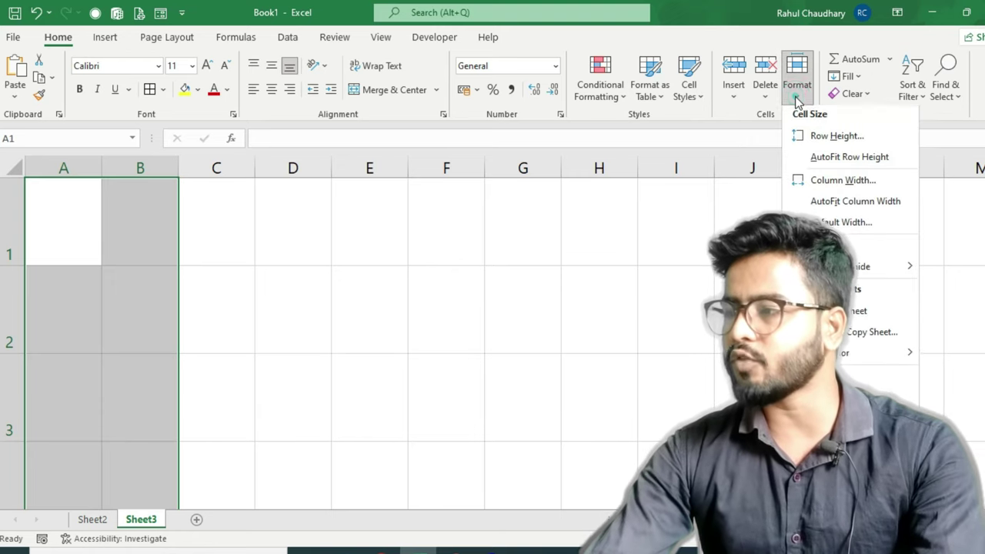
click(825, 184)
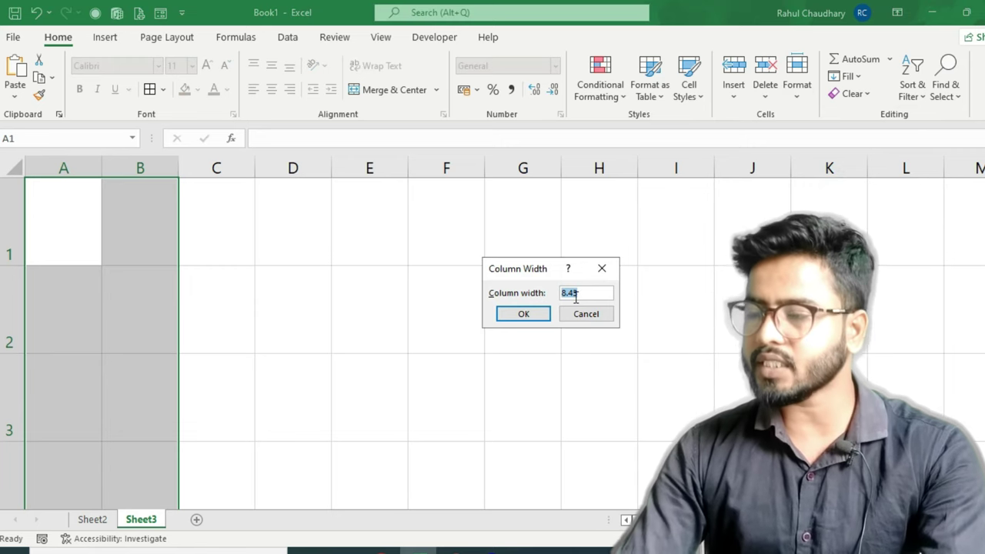
text(10)
click(524, 313)
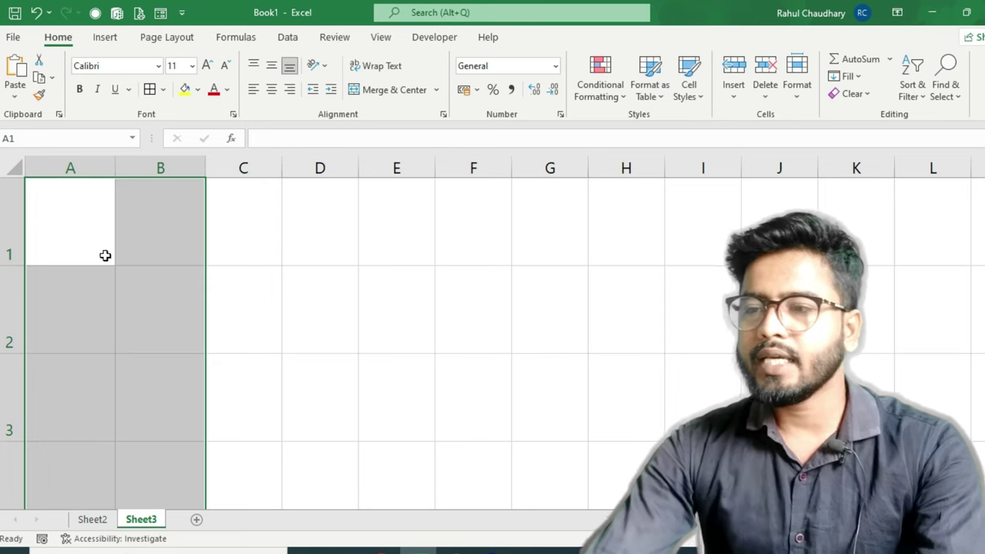
- Widen column A to about 18.86 and apply All Borders to A1:B4
click(70, 233)
drag(116, 168, 222, 197)
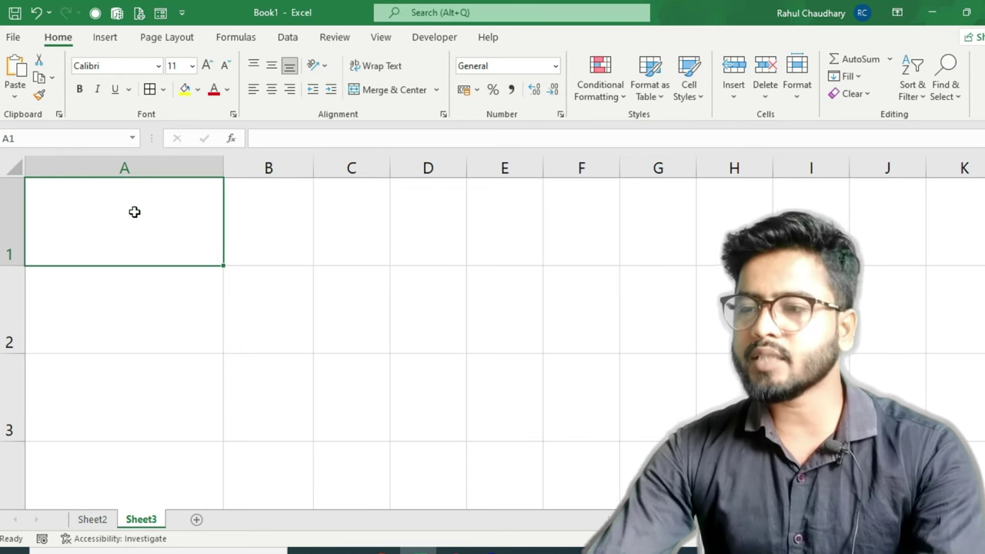
drag(128, 211, 280, 464)
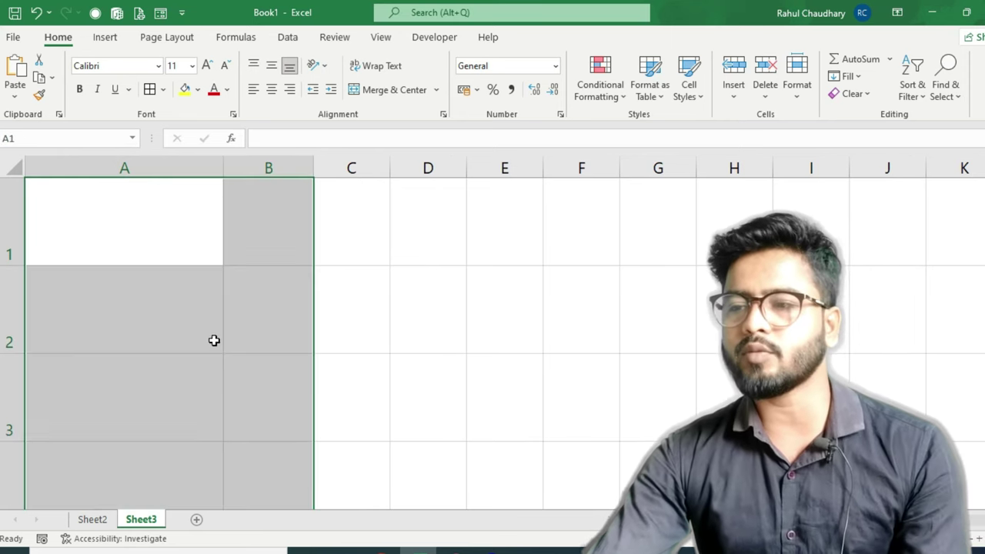
ctrl+scroll(208, 334, down, 1)
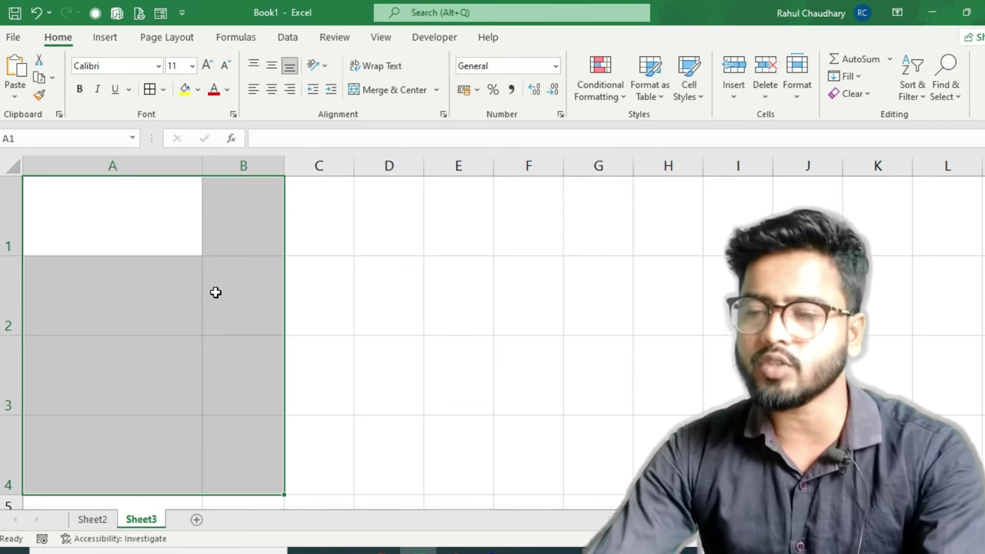
click(162, 89)
click(178, 235)
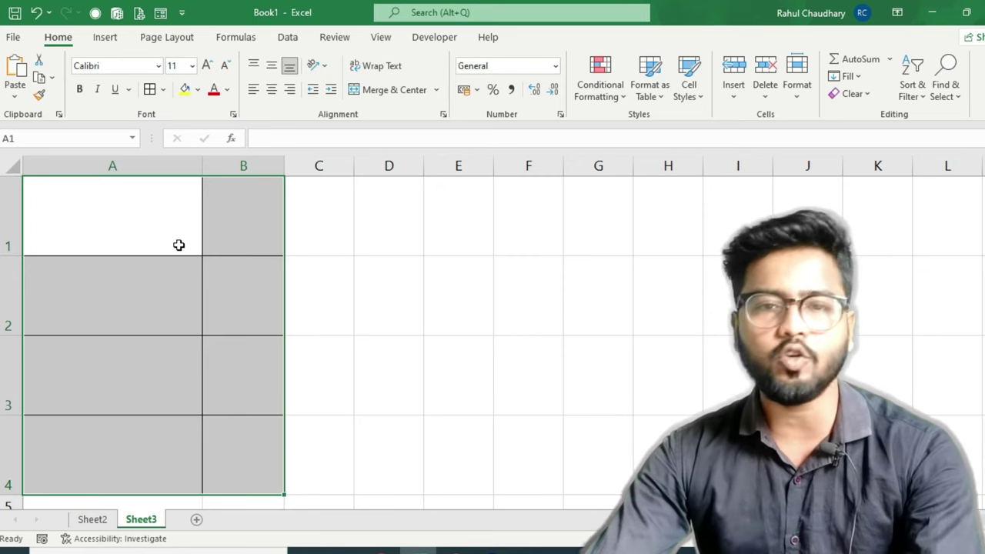
click(136, 210)
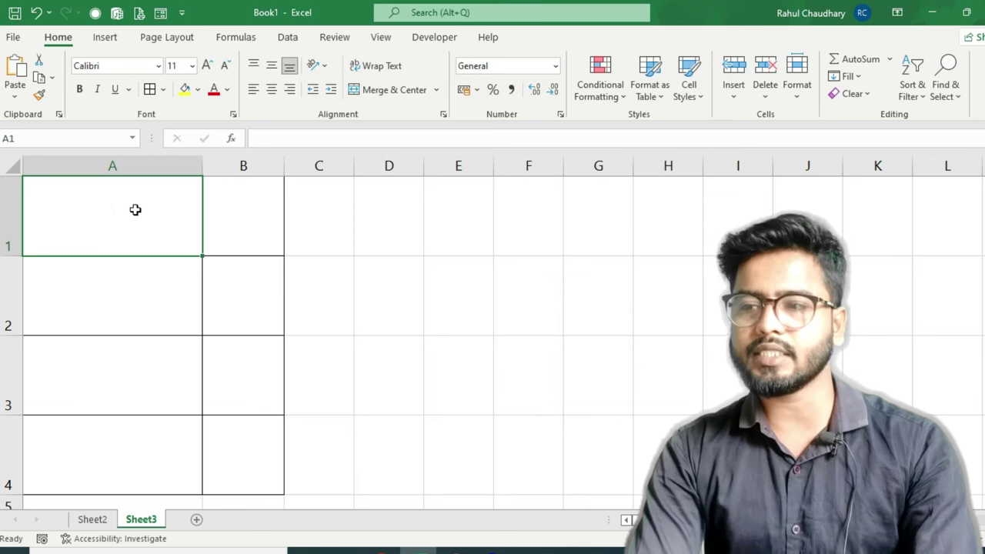
- Enter a first name in A1, 'You Tube' in A2, a phone number in A3, a username in A4
text(Rajesh)
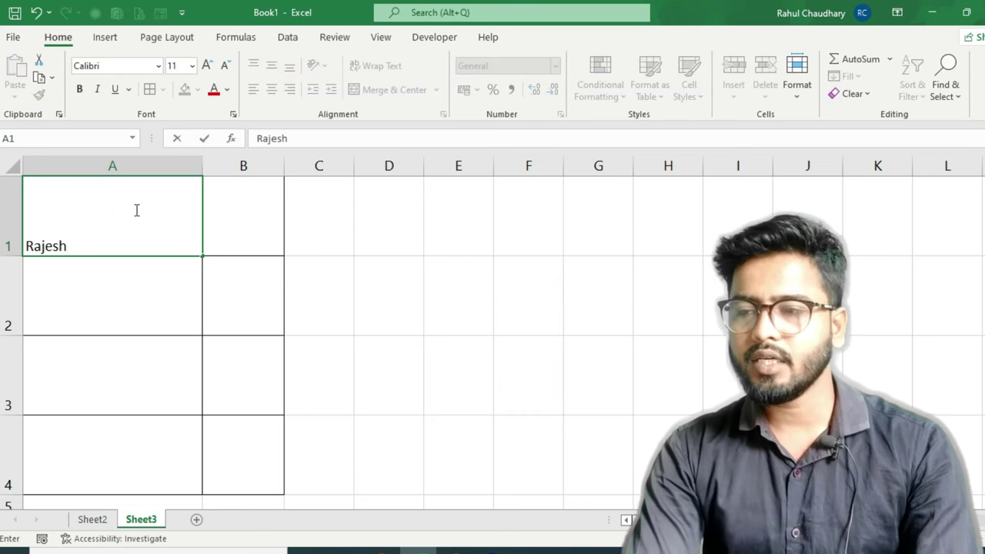
key(Return)
text(You Tube)
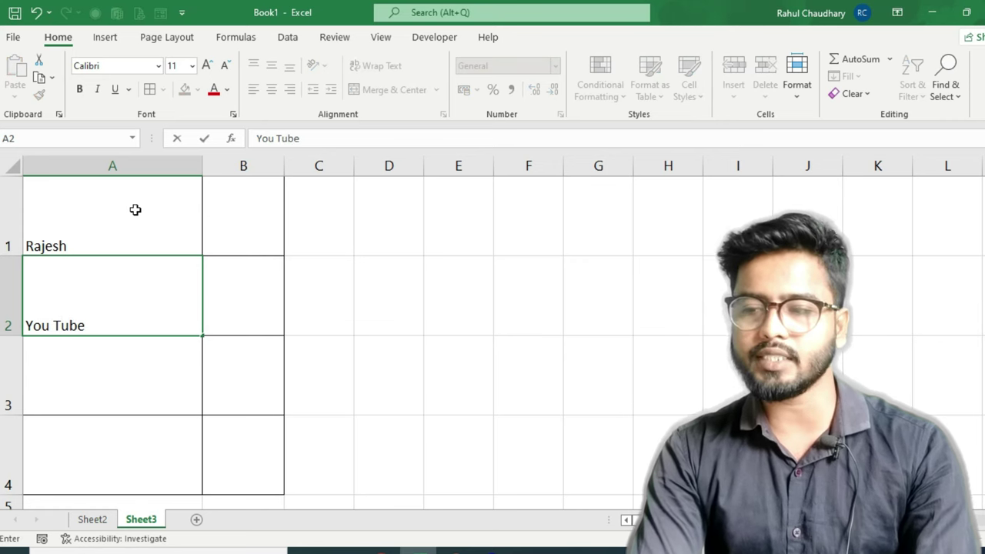
key(Return)
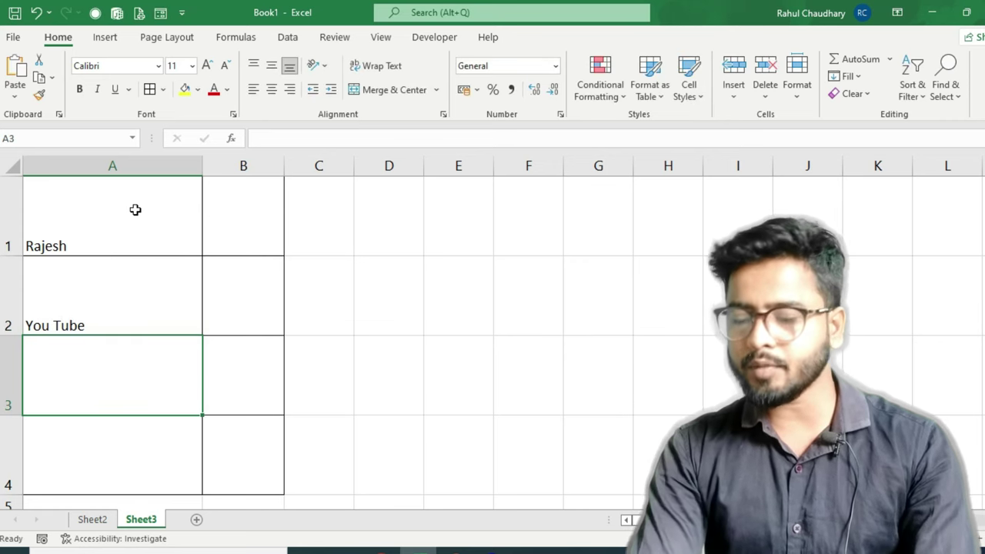
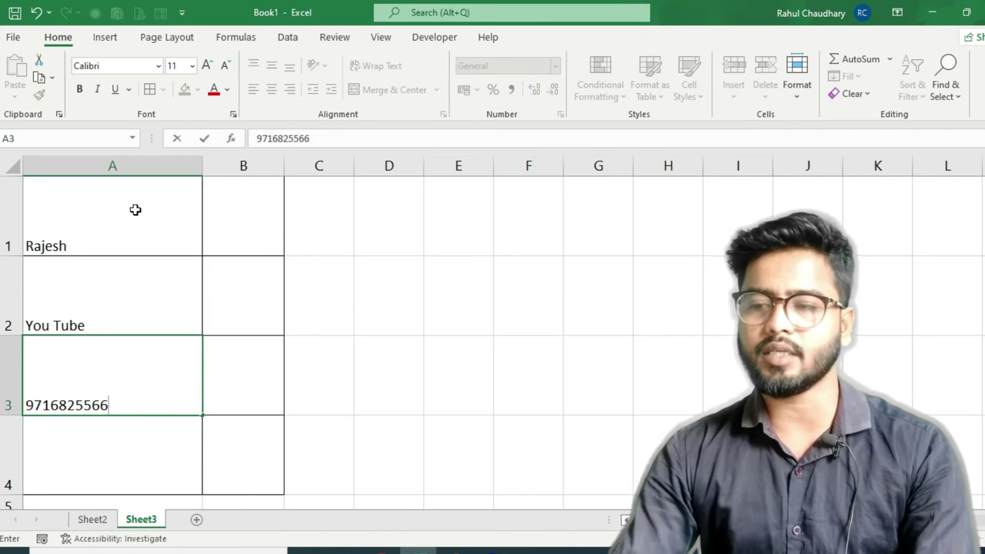
key(Return)
text(Rahul1234)
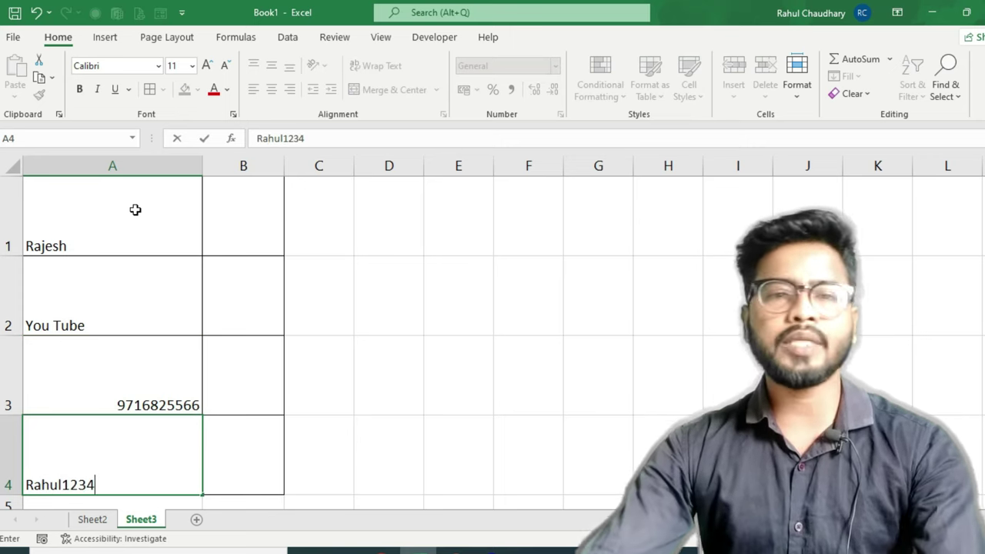
- Center A1:B4 vertically and horizontally, and enlarge the A1:A4 text to 16 pt Calibri
drag(135, 216, 238, 457)
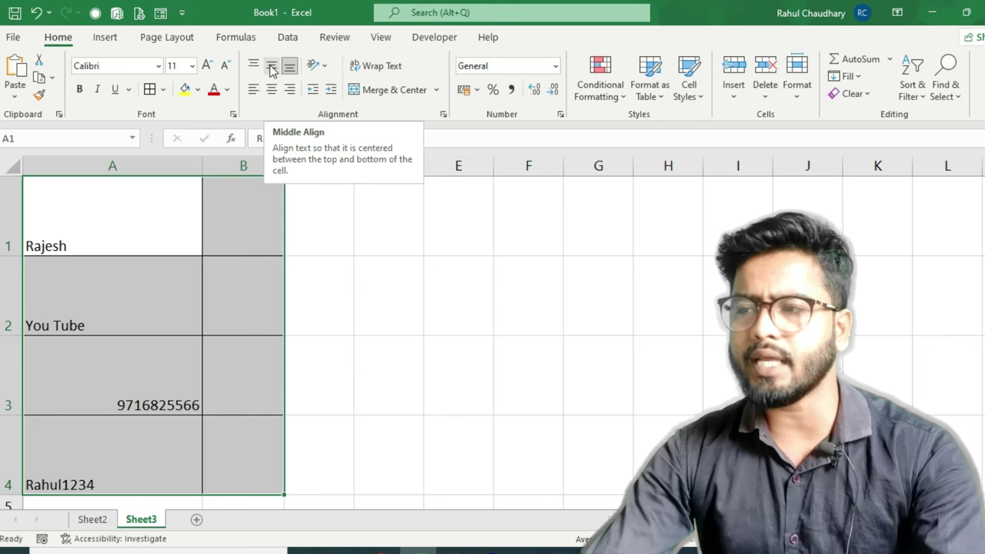
click(272, 70)
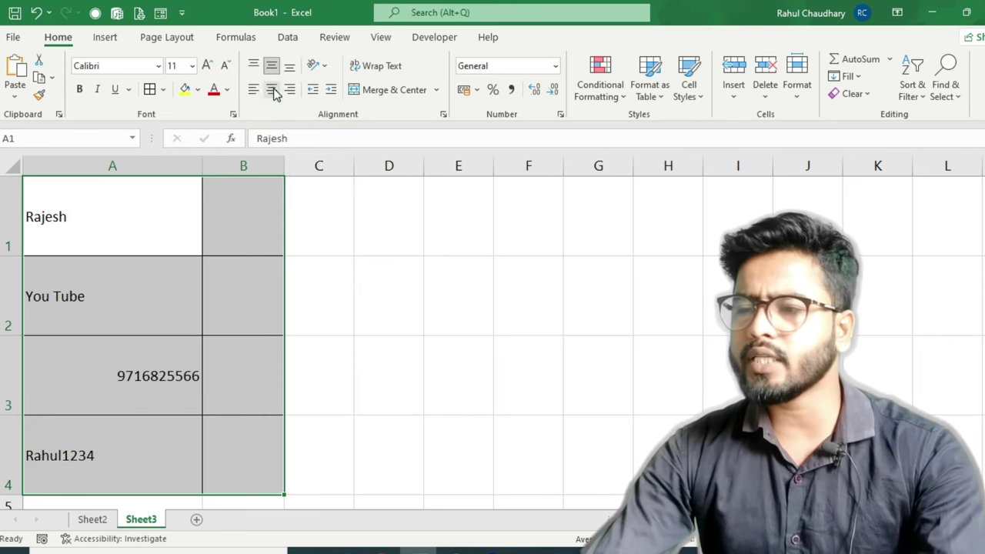
click(273, 90)
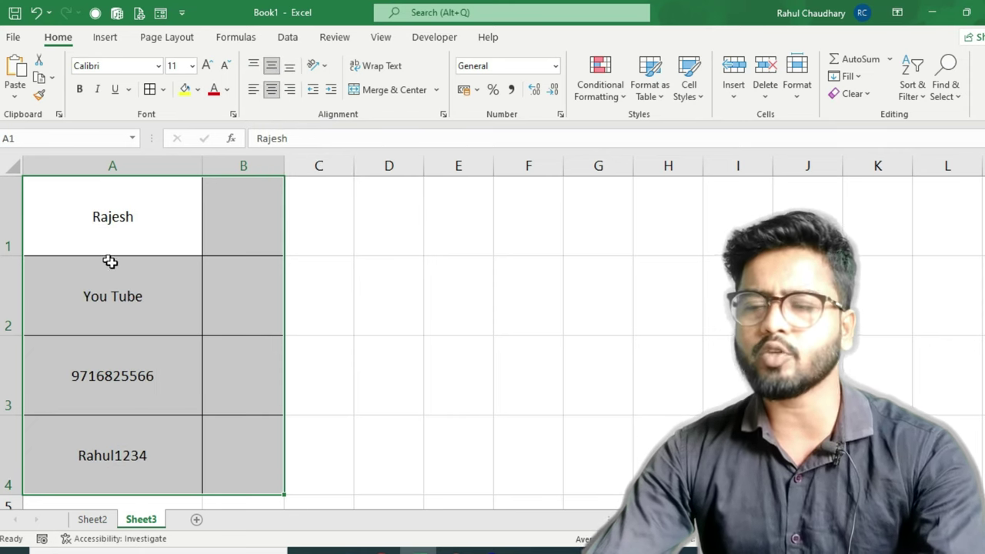
drag(116, 214, 115, 447)
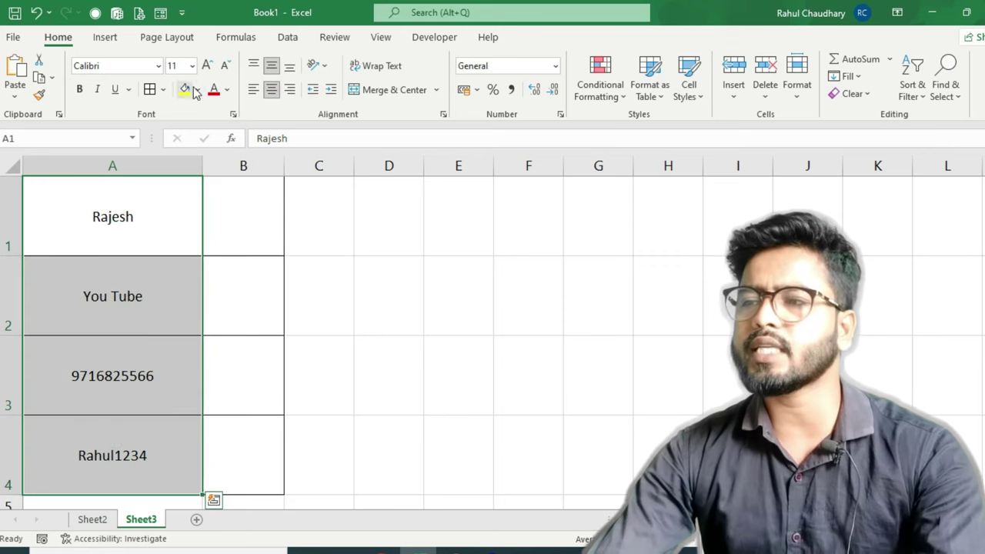
click(205, 66)
click(204, 65)
click(205, 66)
click(157, 67)
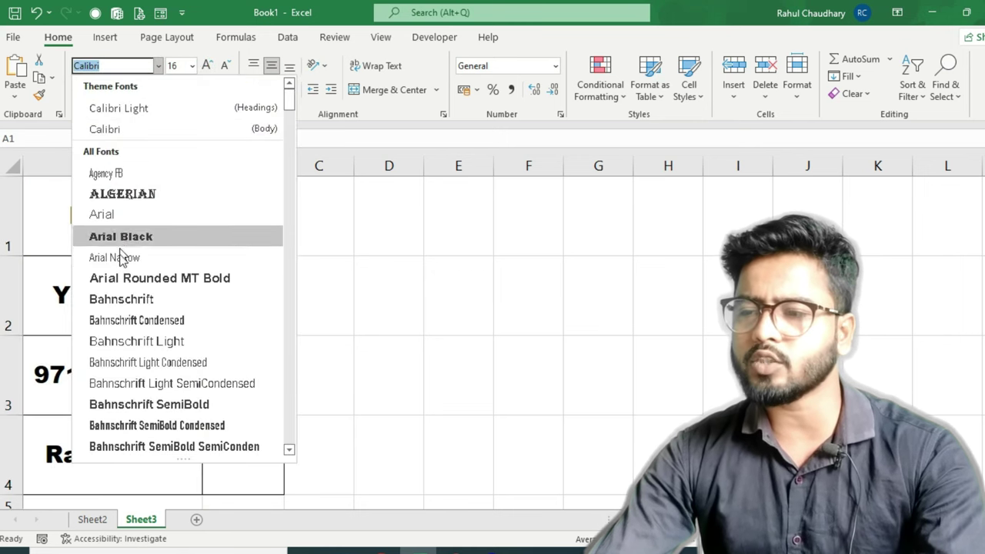
click(382, 221)
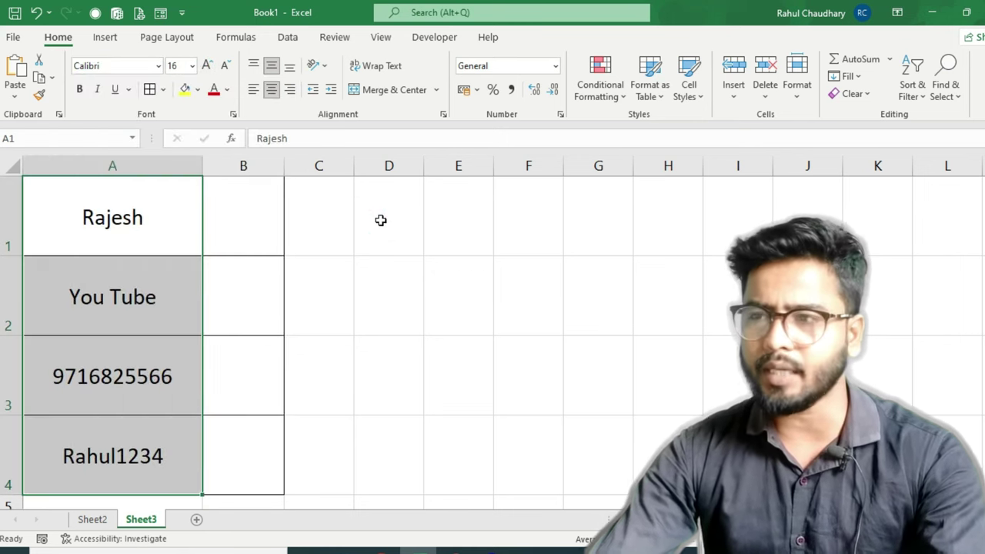
- Make A1:A4 bold italic on yellow fill and widen column A to about 24.14
click(80, 90)
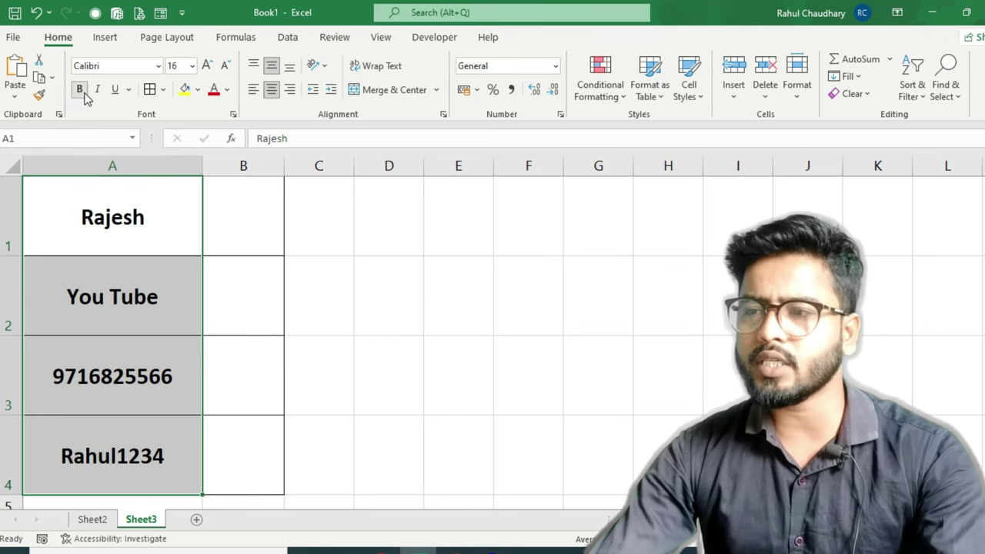
click(96, 90)
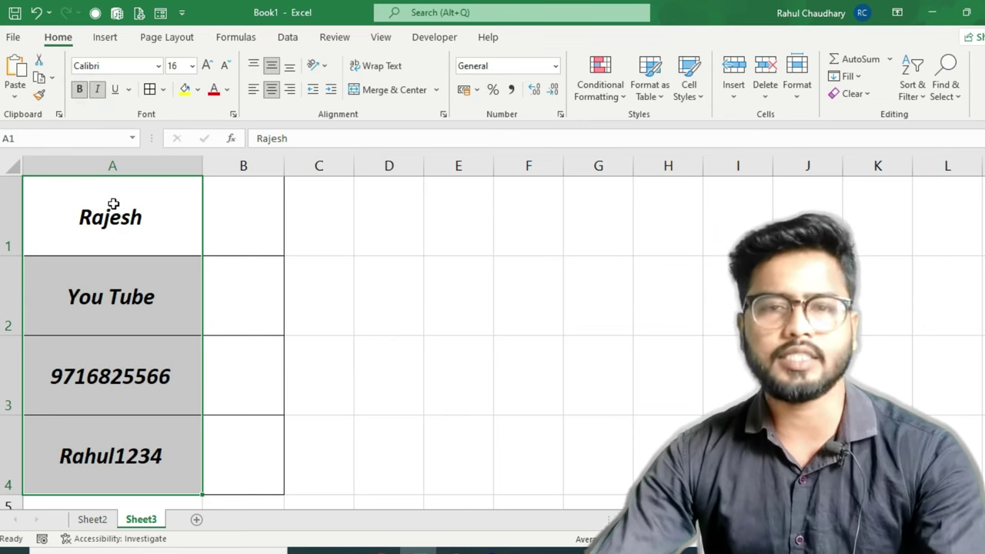
click(198, 90)
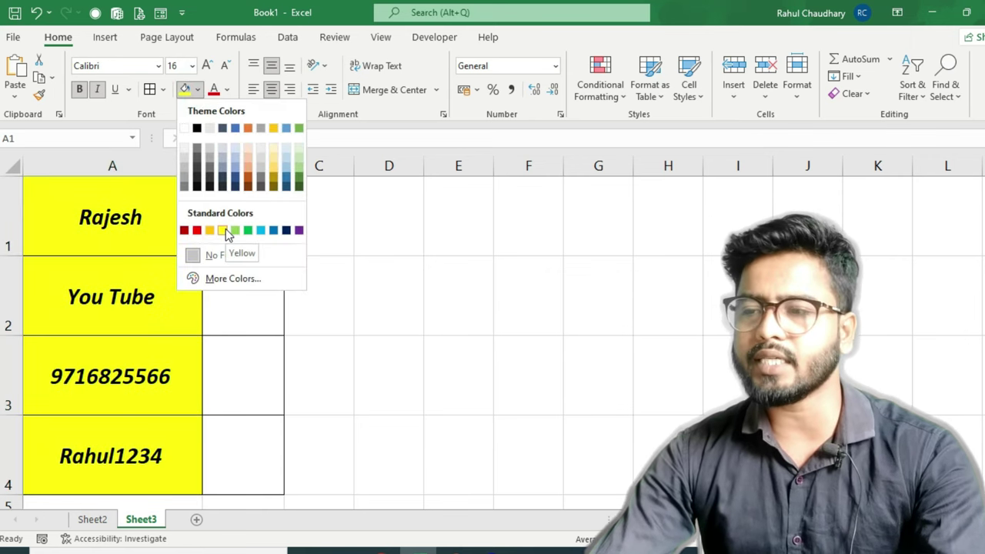
click(226, 231)
drag(203, 164, 223, 185)
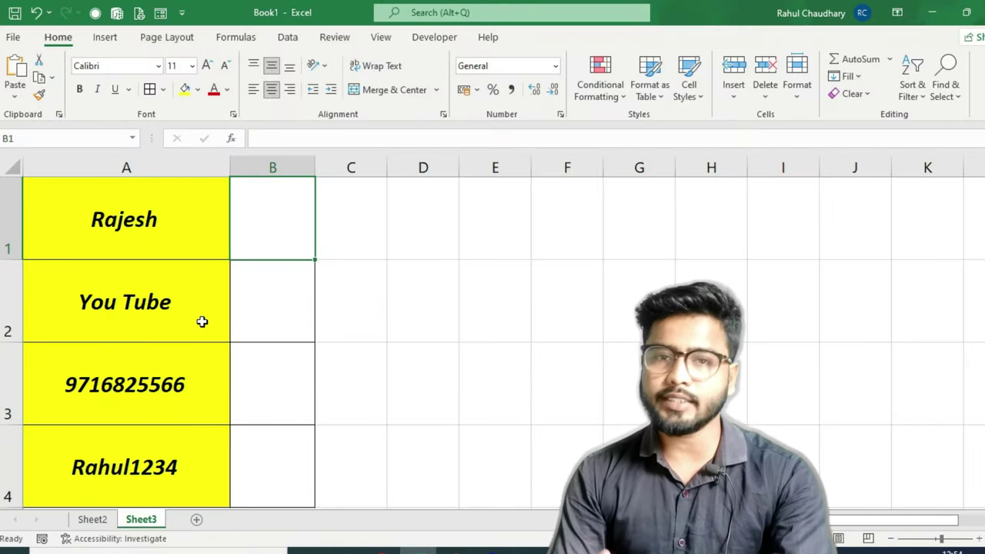
- With B1 selected, add the QR4Office add-in found by searching 'Qr Code' in the Office store
click(255, 301)
click(264, 231)
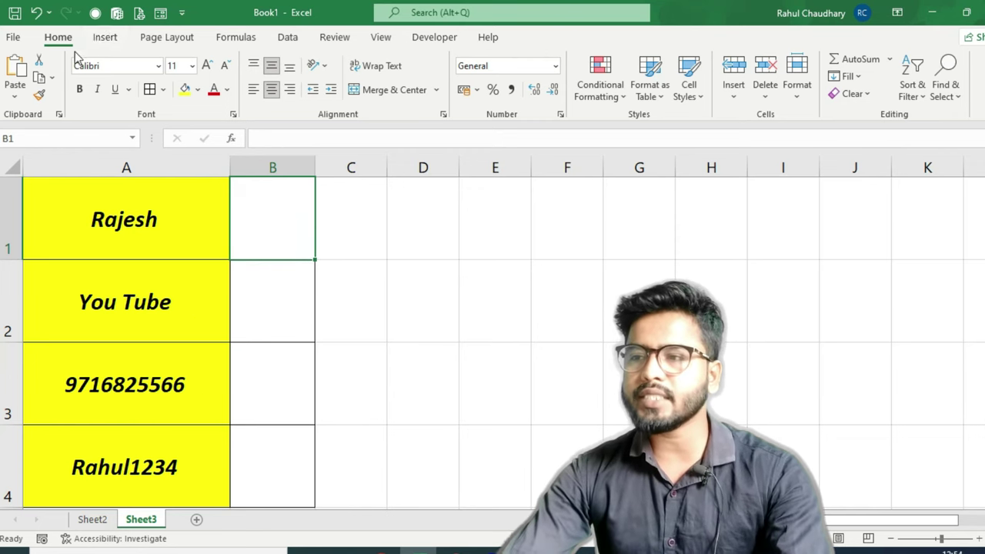
click(103, 37)
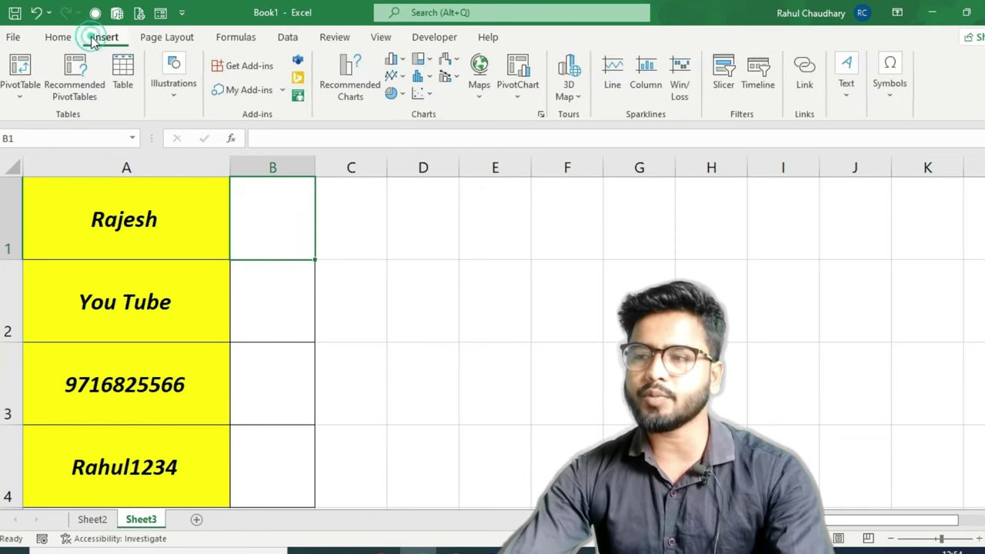
click(247, 93)
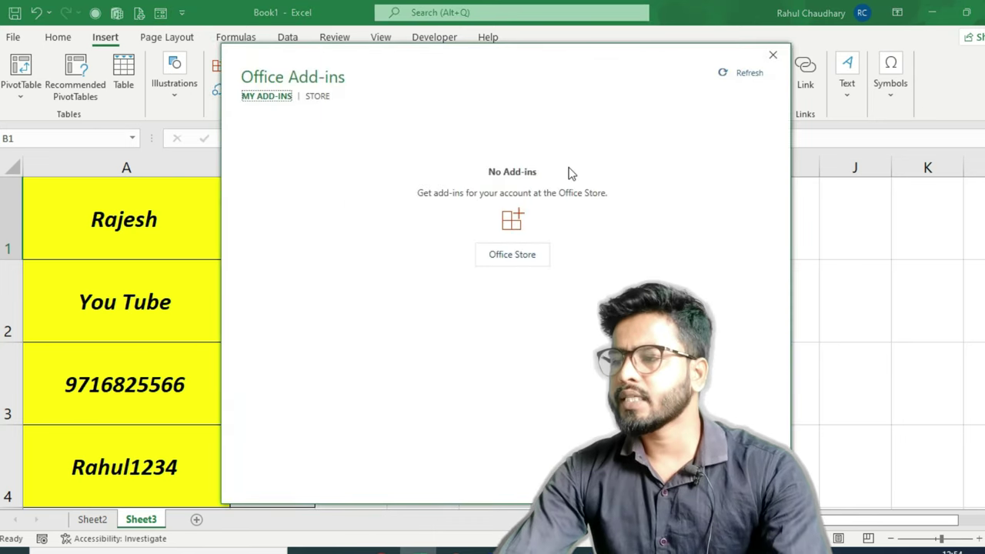
click(507, 264)
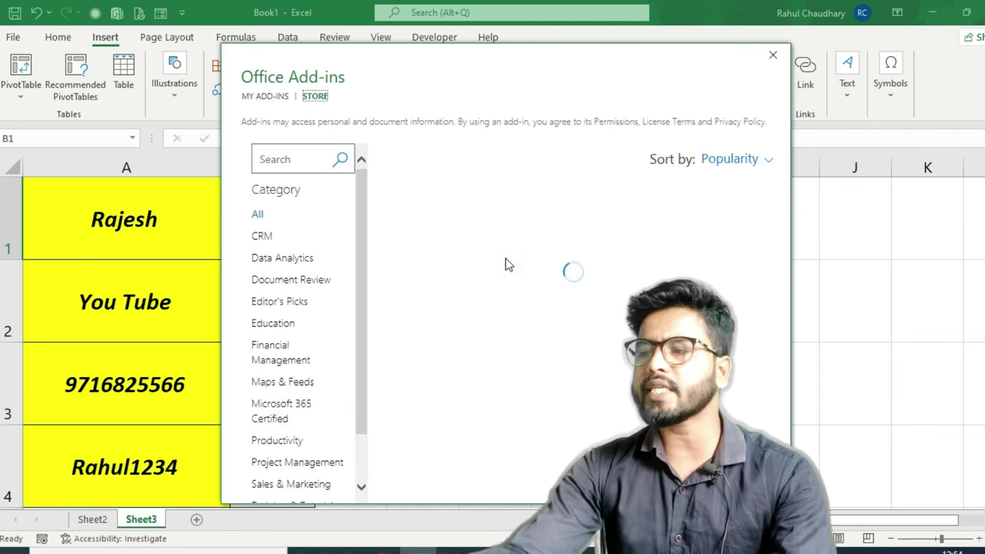
click(284, 162)
text(Qr Code)
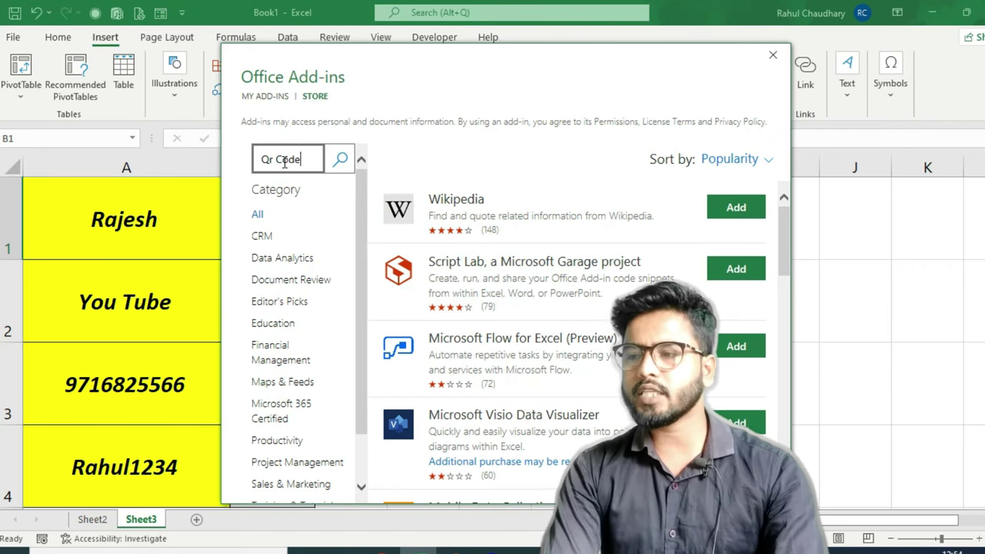
click(343, 163)
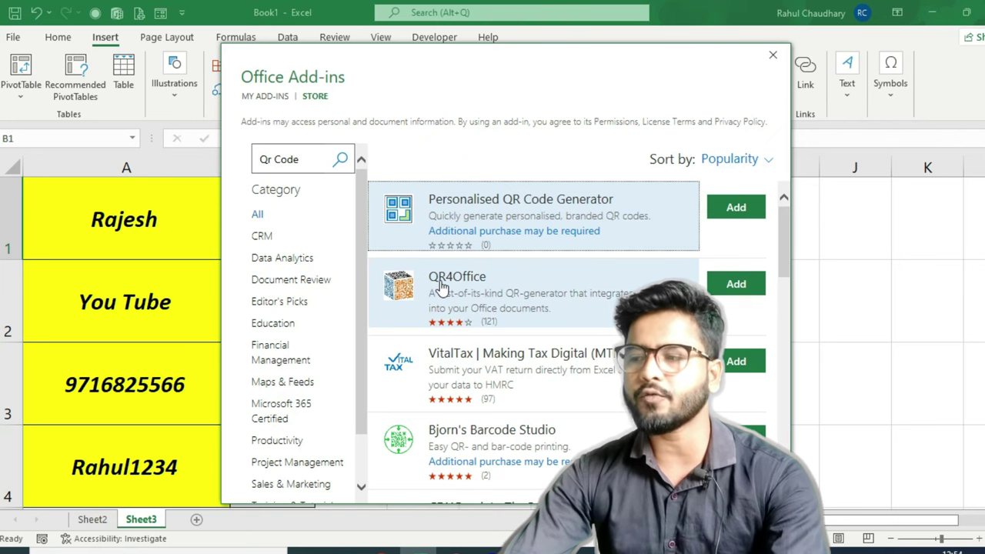
click(728, 285)
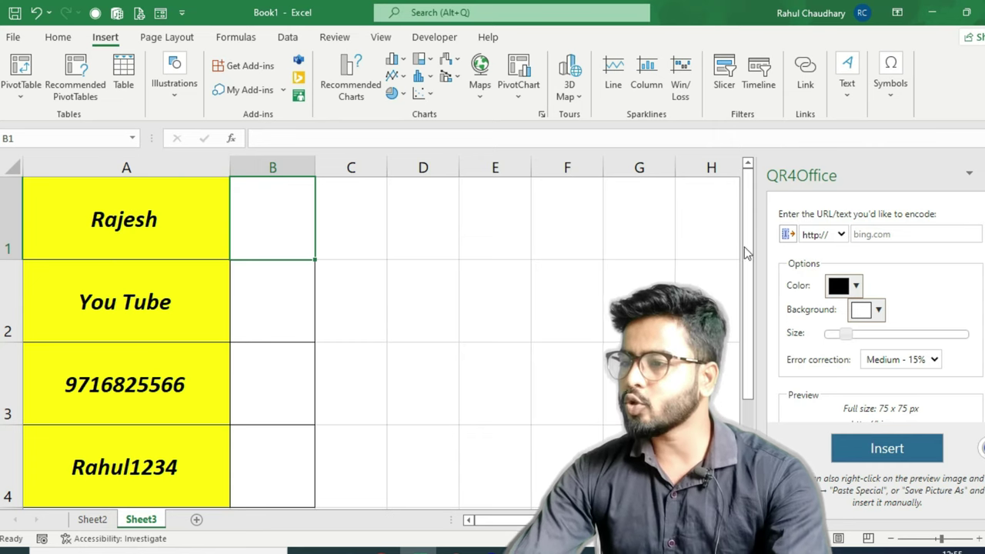
- Insert a custom-text QR code of the A1 name and fit it inside cell B1
click(842, 236)
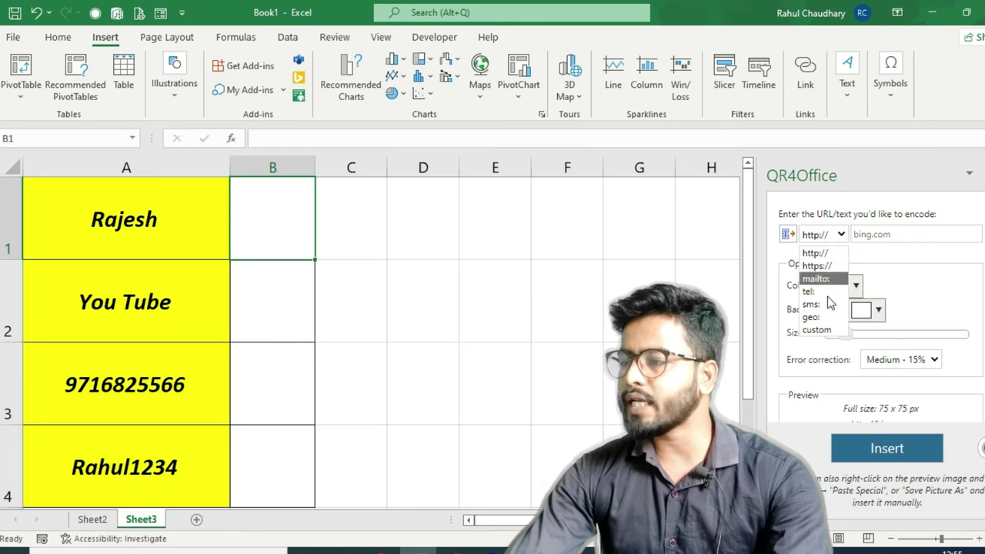
click(817, 330)
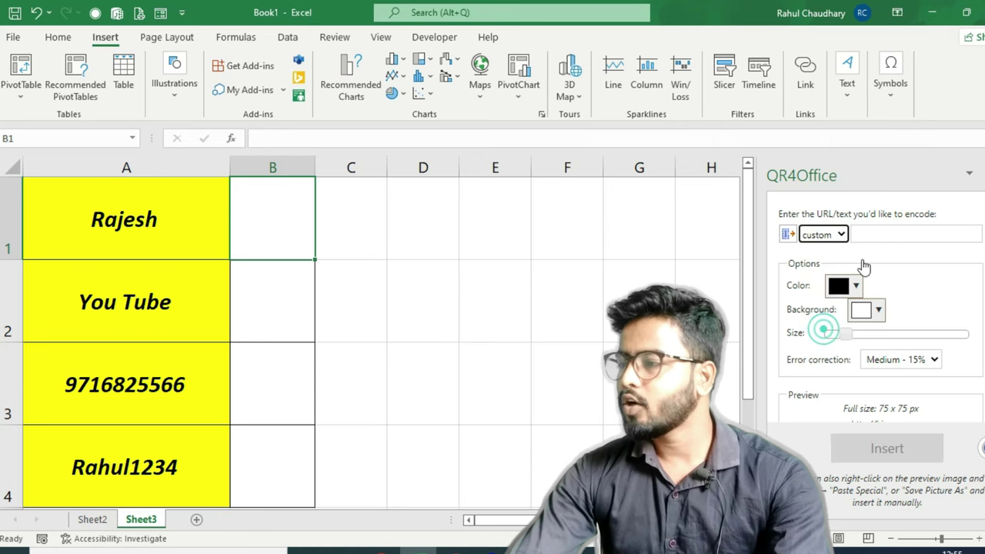
text(Rajesh)
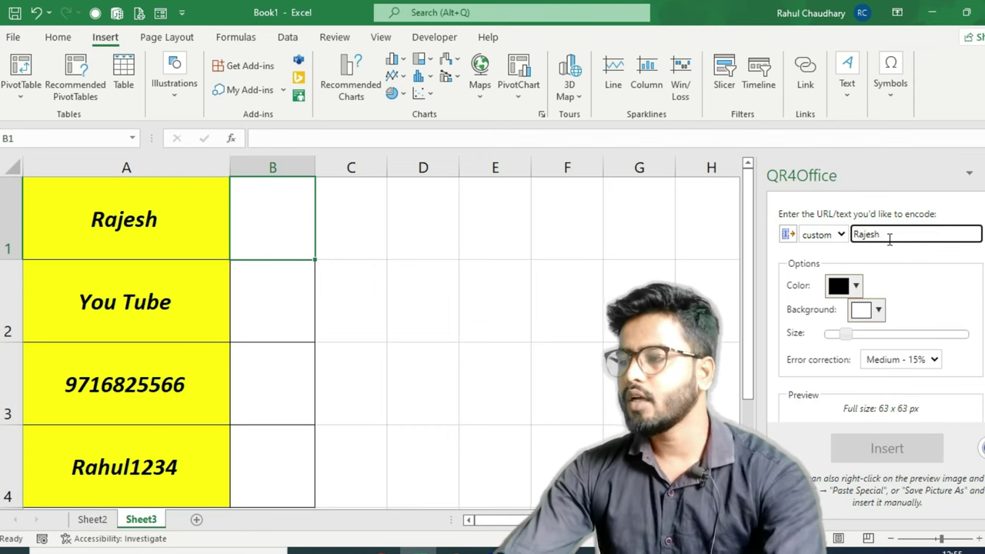
scroll(851, 350, down, 1)
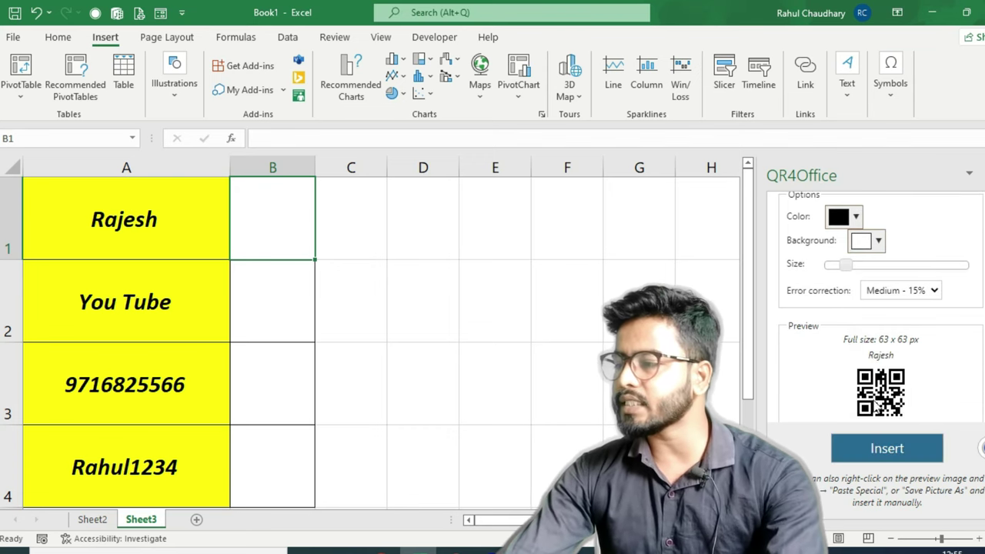
click(886, 449)
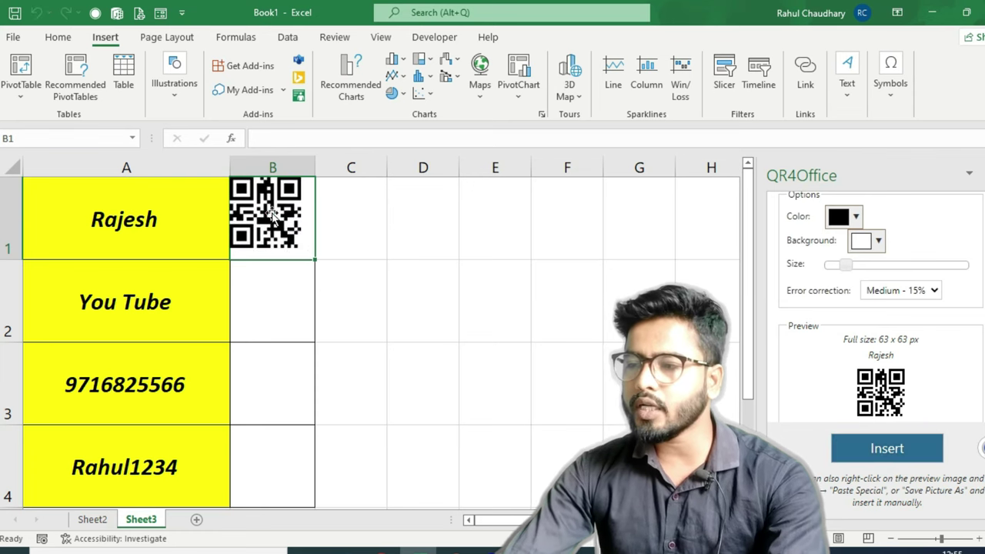
drag(271, 217, 278, 223)
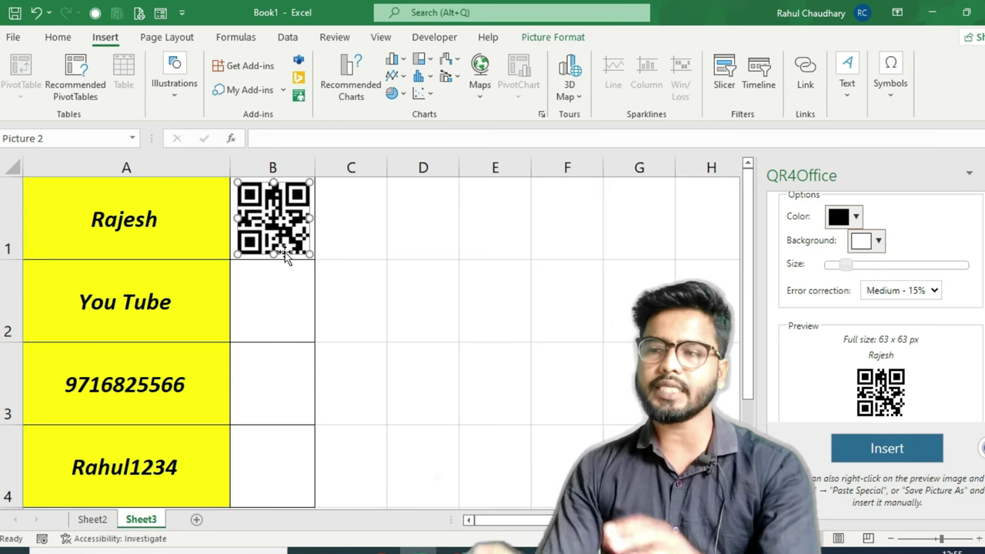
click(266, 290)
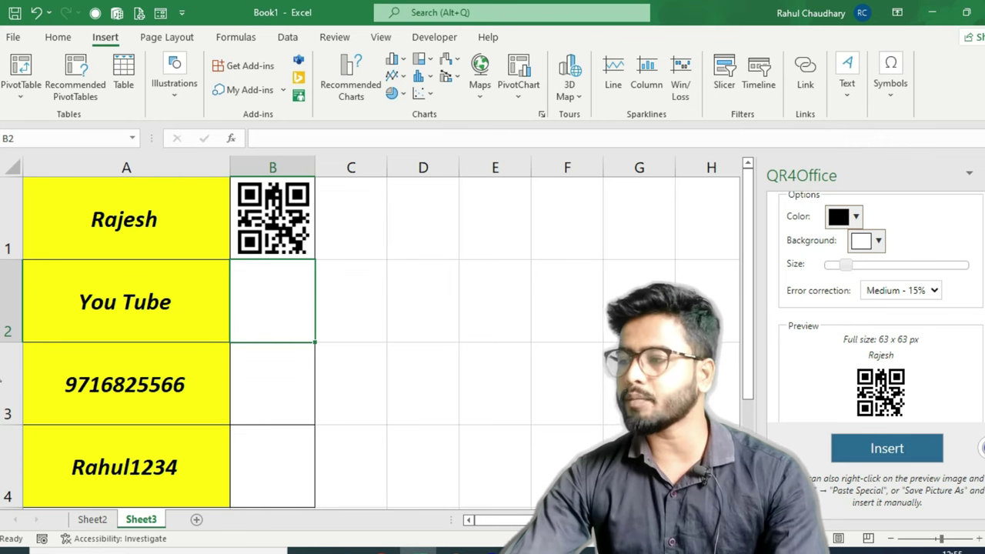
scroll(894, 363, up, 1)
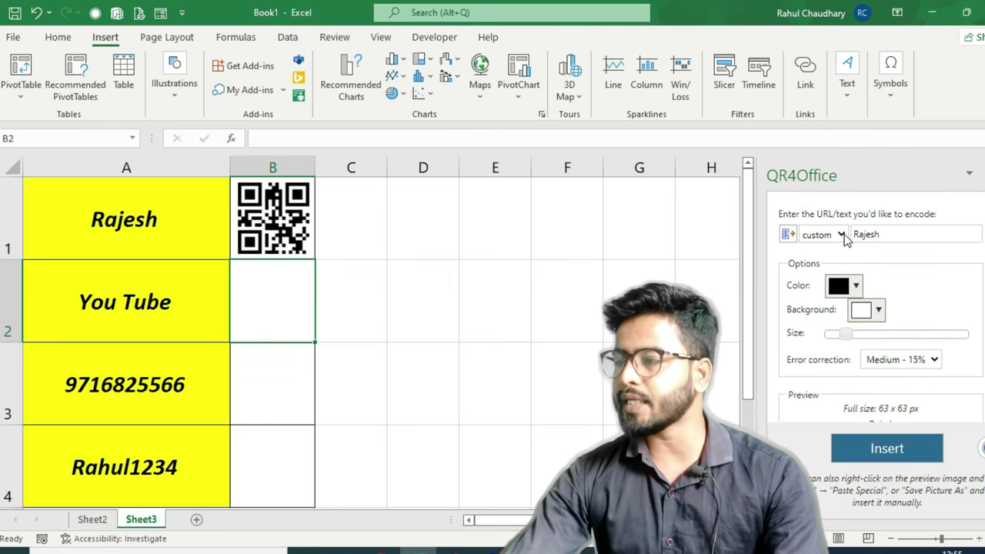
click(841, 236)
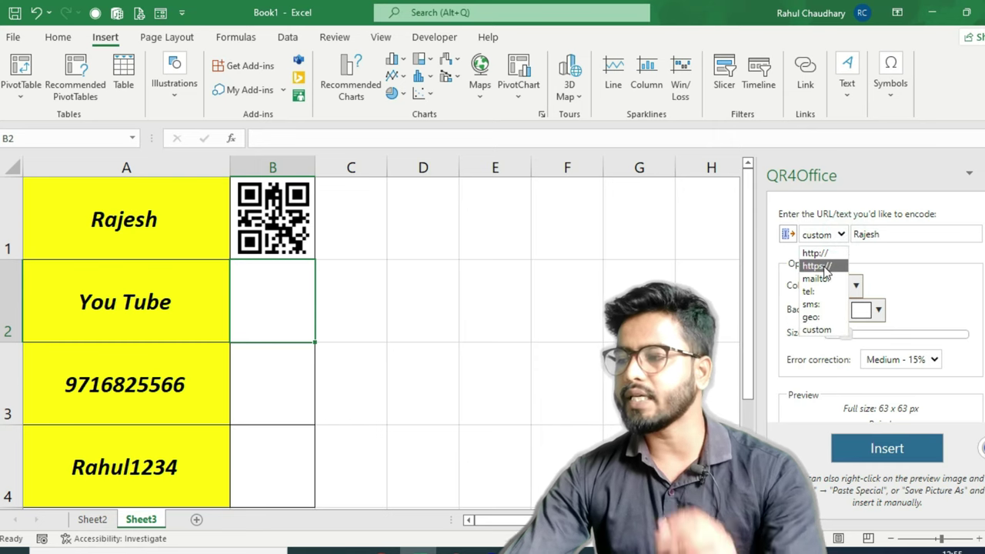
click(822, 266)
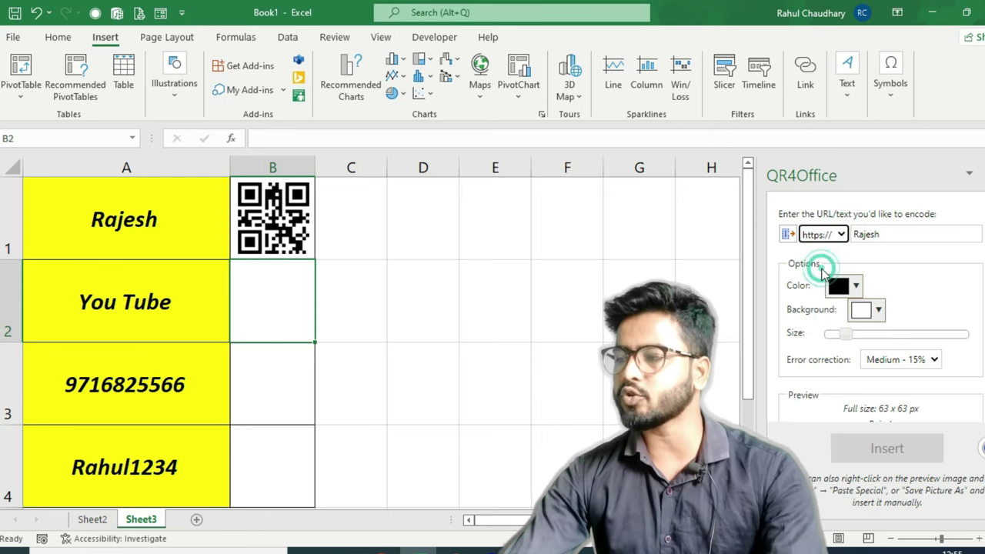
double_click(886, 240)
text(www.youtub)
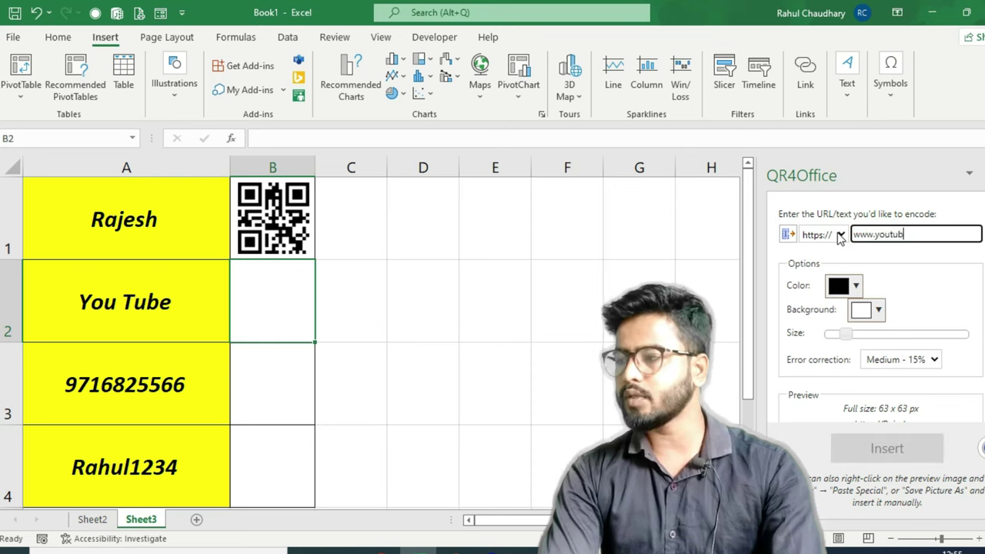
text(om)
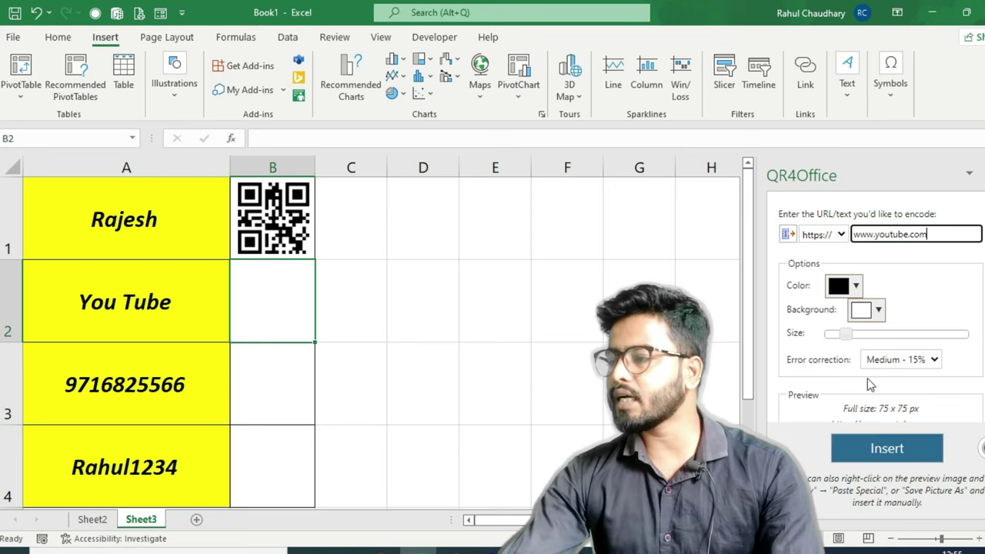
scroll(871, 398, down, 2)
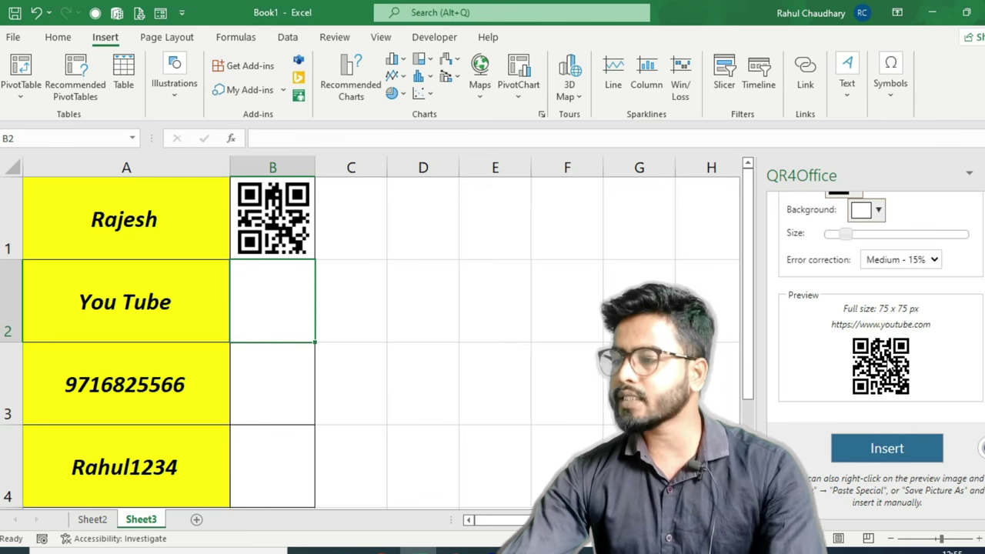
click(906, 448)
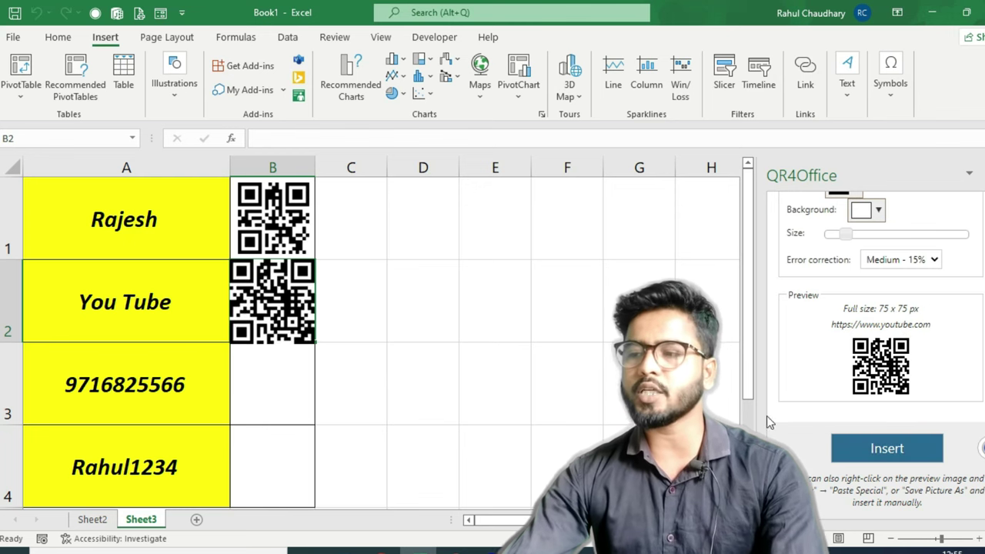
click(281, 316)
drag(230, 346, 233, 341)
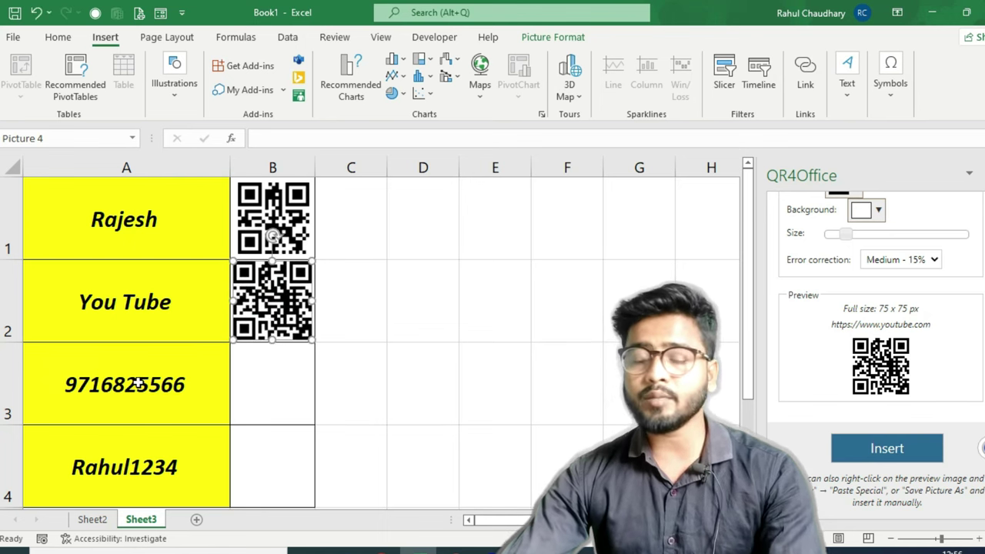
scroll(831, 213, up, 2)
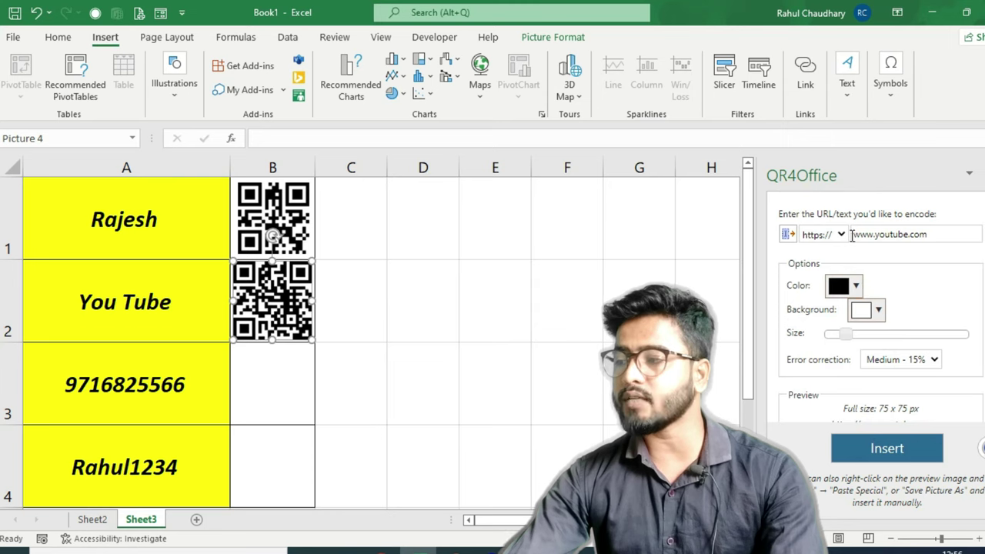
- Insert a custom-text QR code of the A3 phone number and move it into cell B3
click(837, 234)
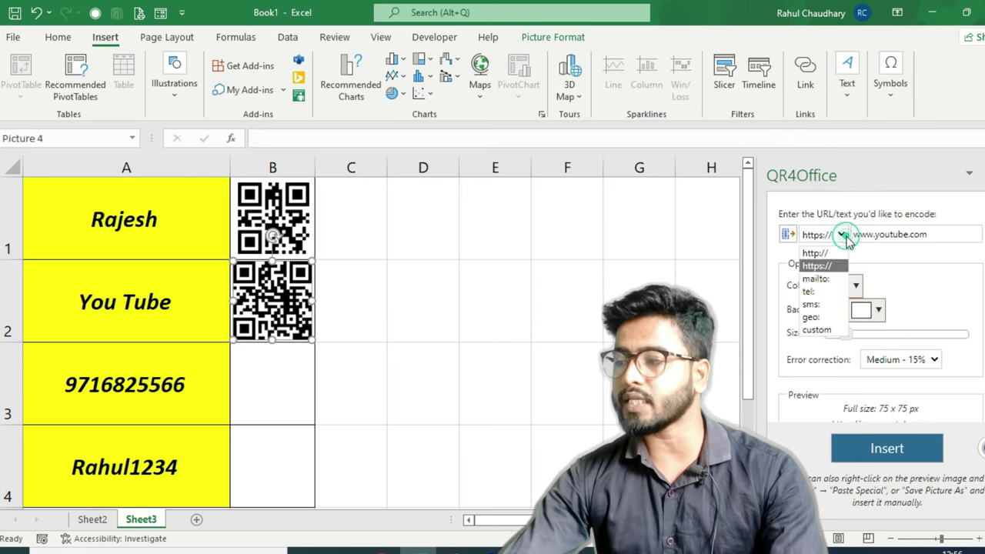
click(814, 330)
double_click(923, 235)
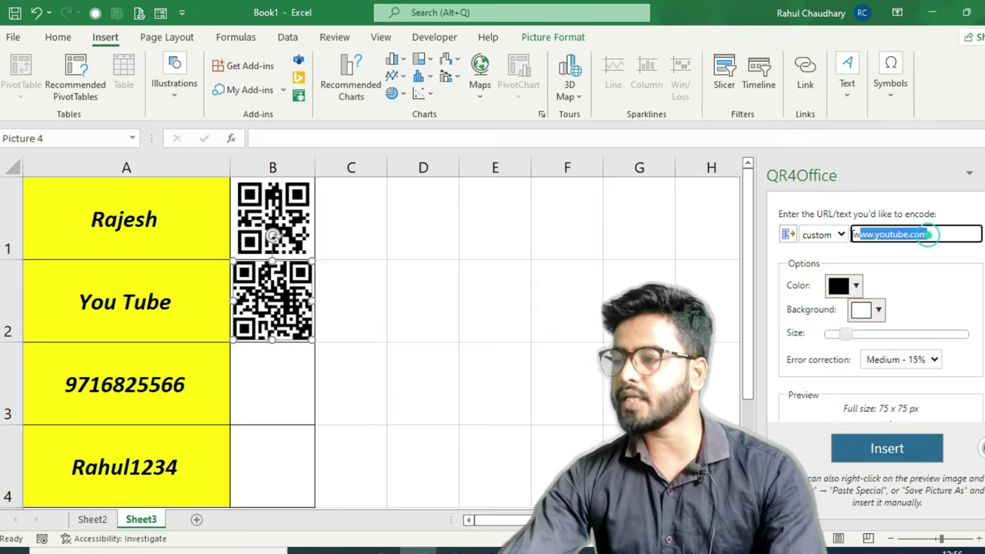
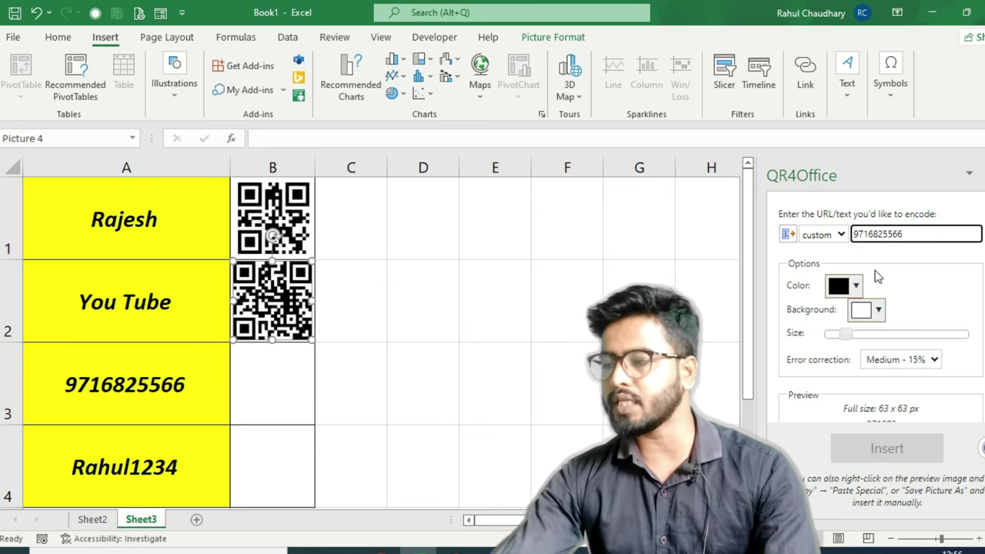
scroll(877, 308, down, 2)
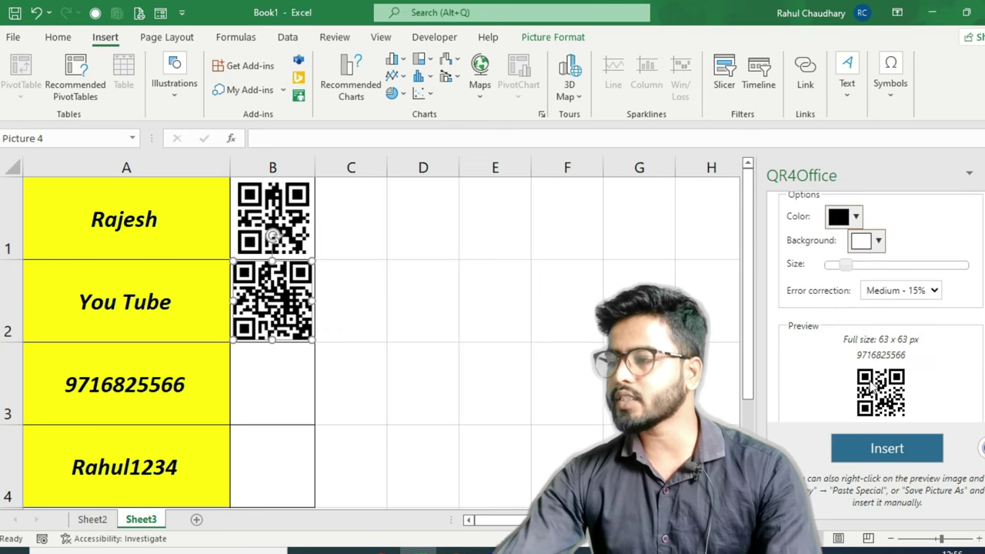
click(868, 437)
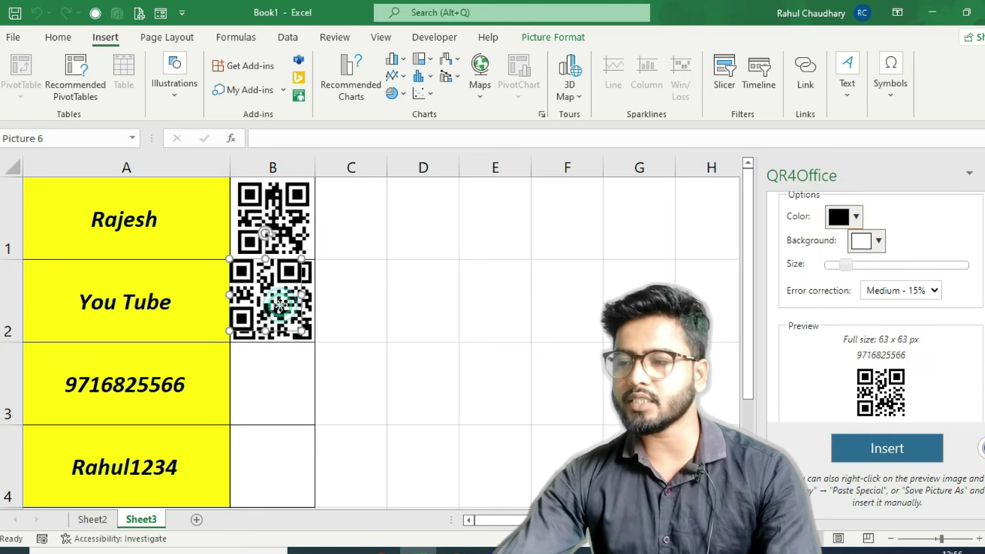
drag(281, 312, 285, 390)
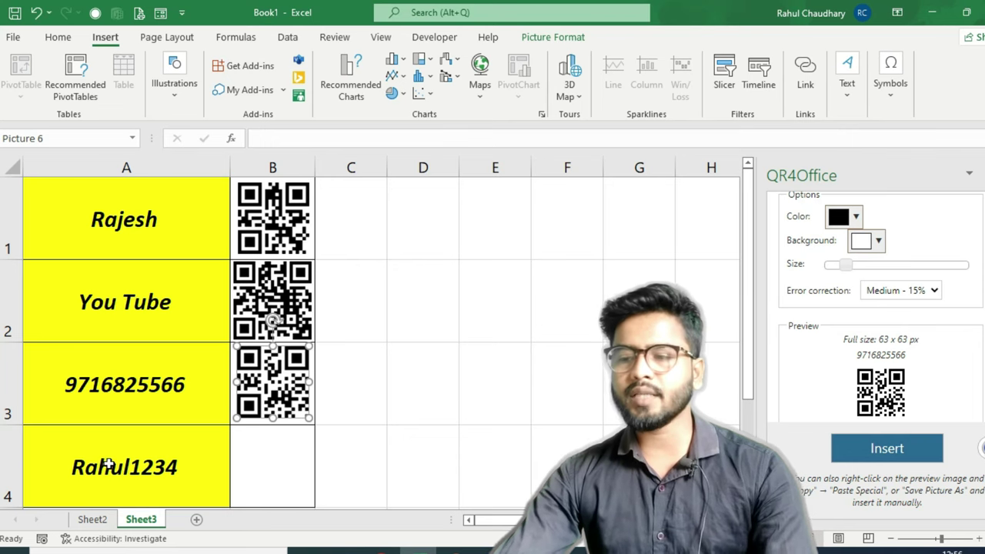
- Insert a QR code of the A4 username, trying another colour, place it in B4, close QR4Office
scroll(868, 339, up, 2)
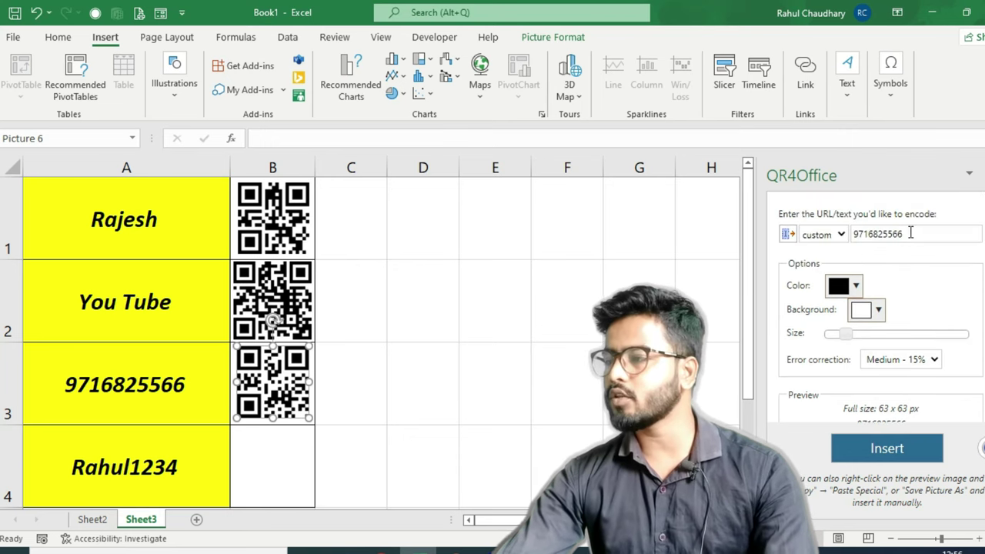
text(Rahul1234)
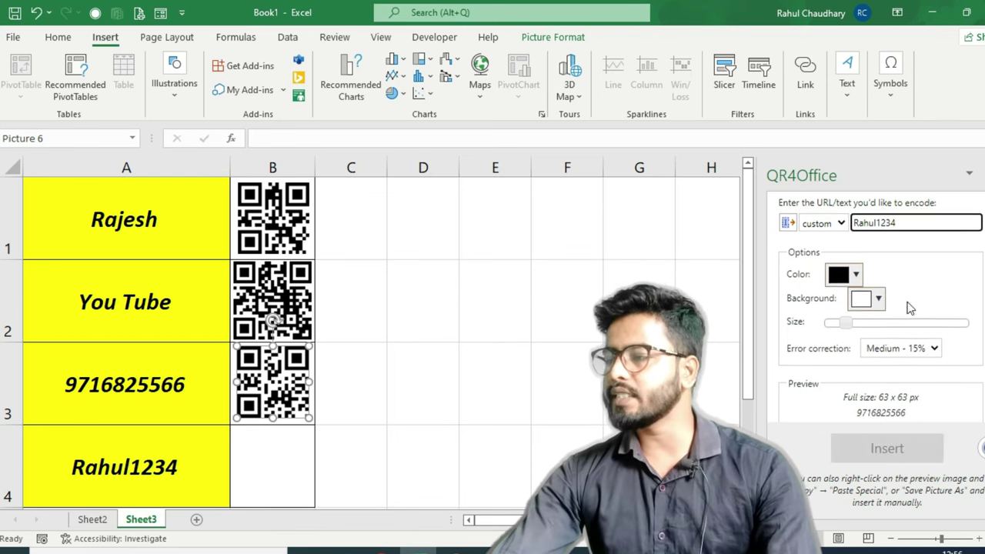
scroll(846, 246, down, 2)
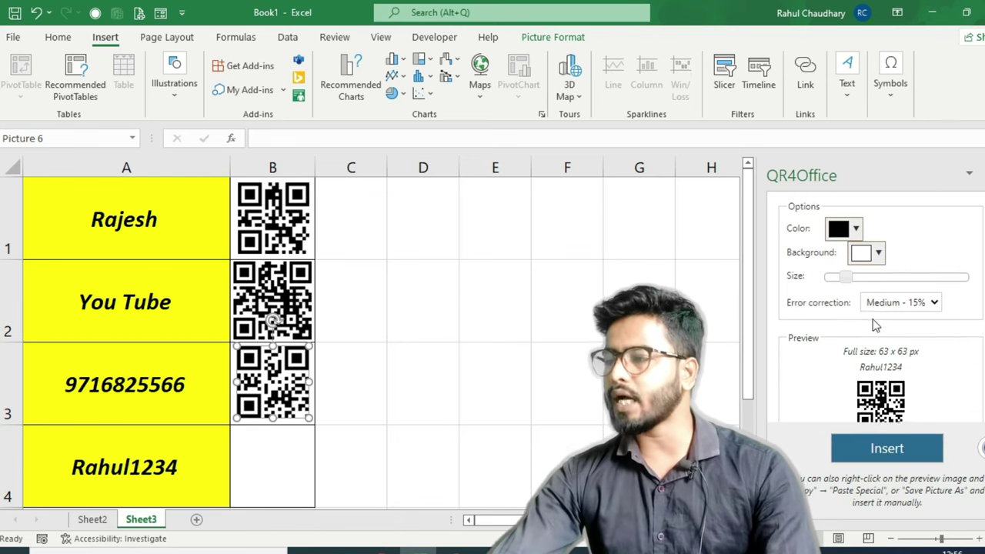
click(856, 229)
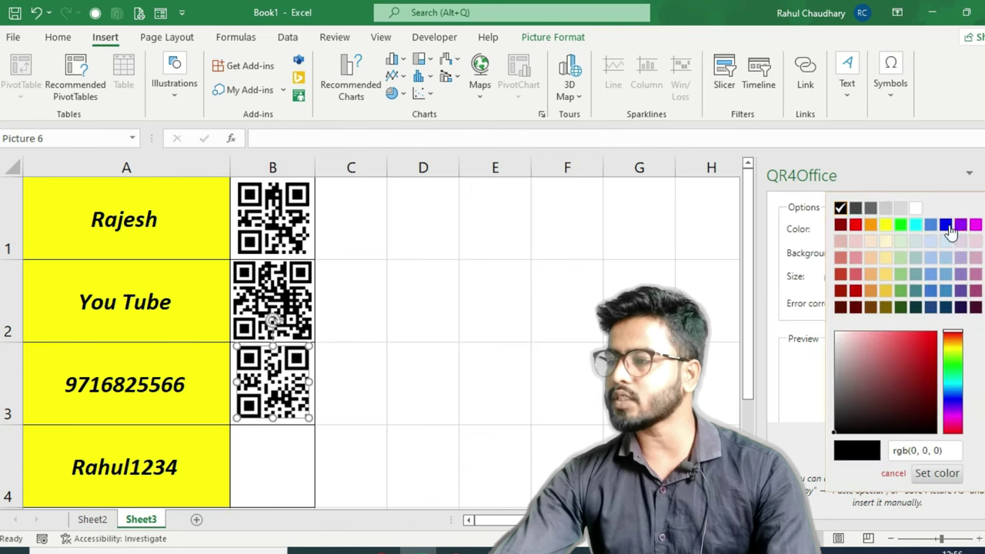
click(946, 225)
scroll(877, 307, down, 1)
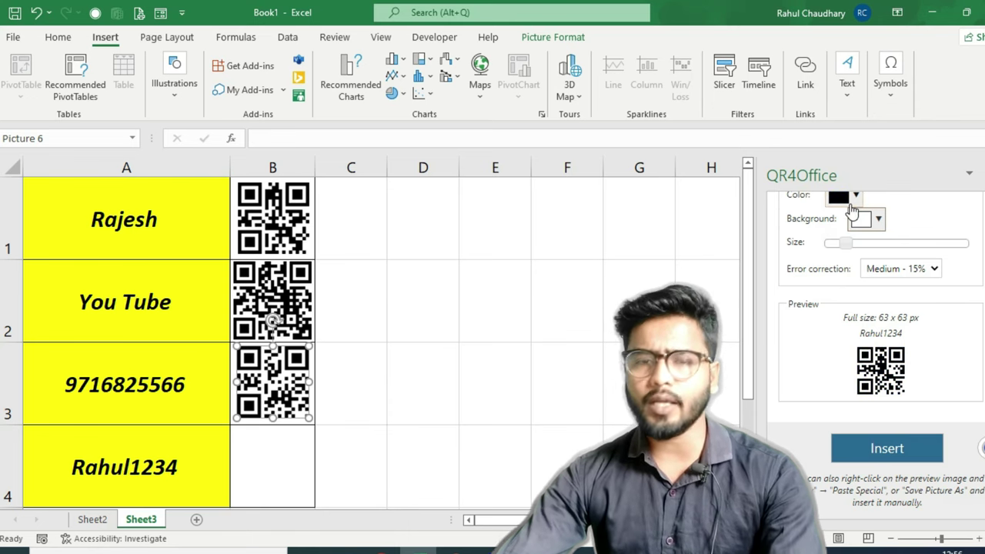
click(897, 446)
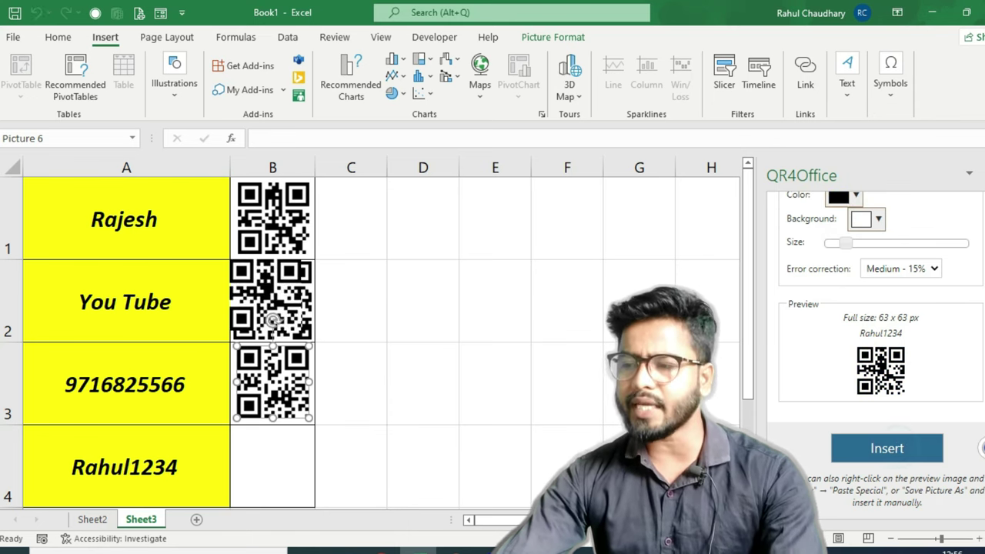
drag(267, 290, 274, 461)
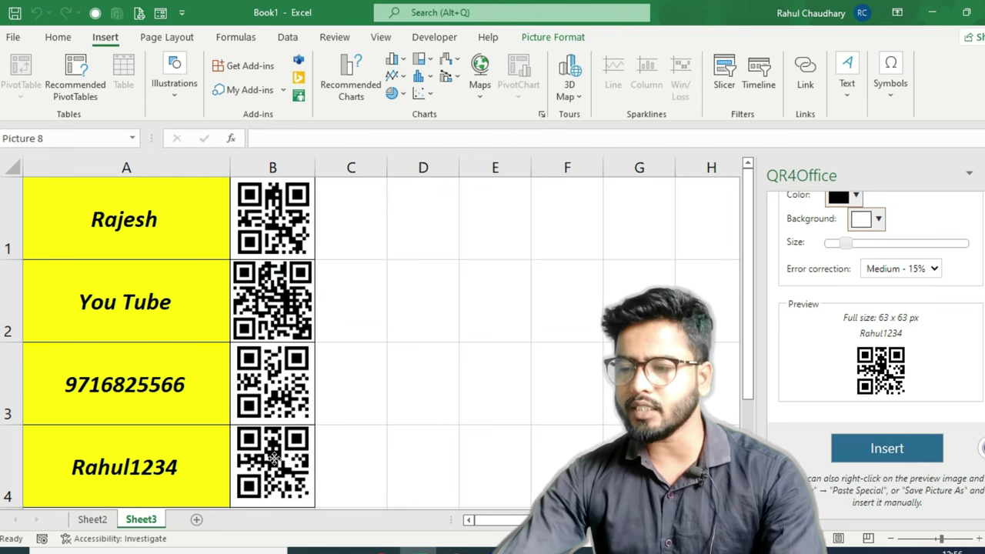
scroll(405, 363, down, 1)
scroll(405, 363, up, 1)
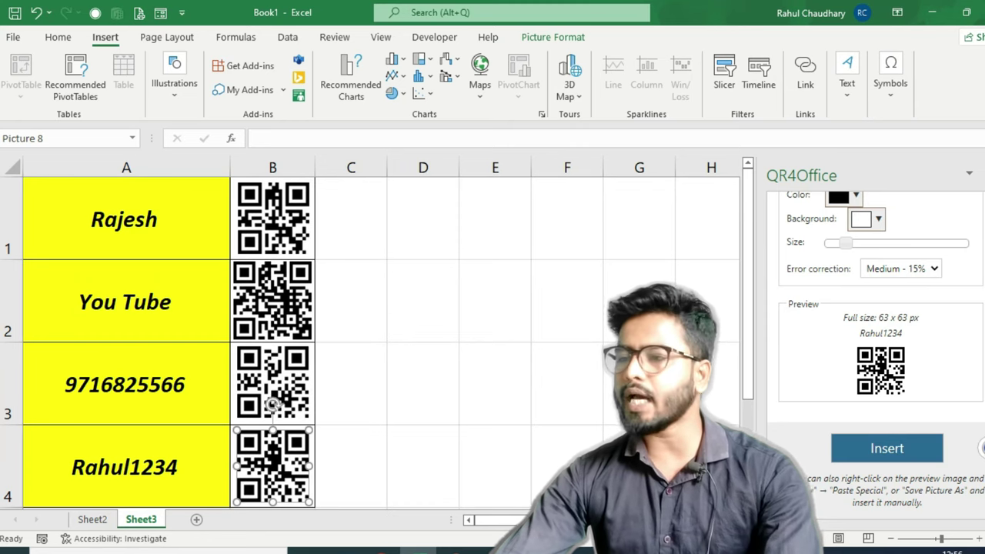
click(982, 173)
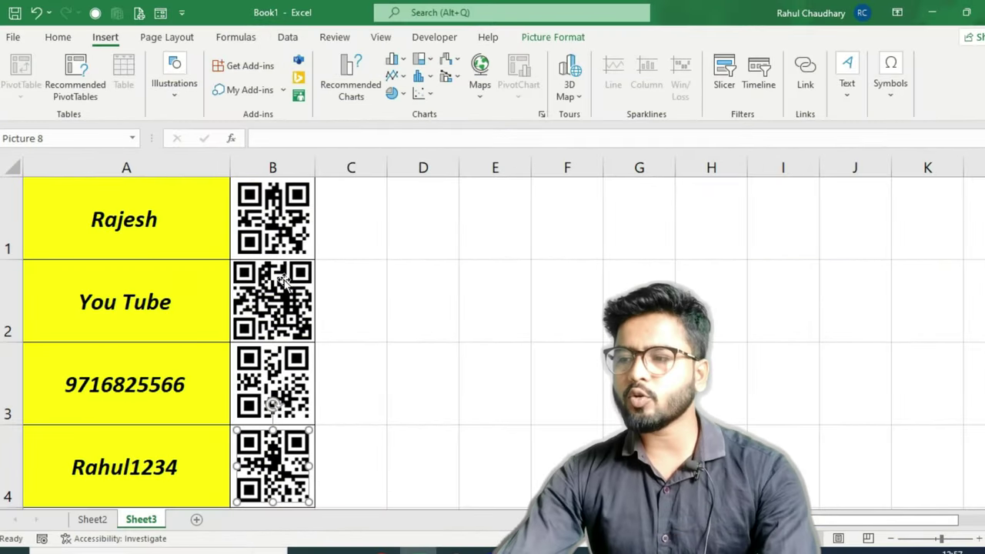
- Paste the B1 QR code onto a blank PowerPoint slide, enlarged and moved near the centre
click(269, 224)
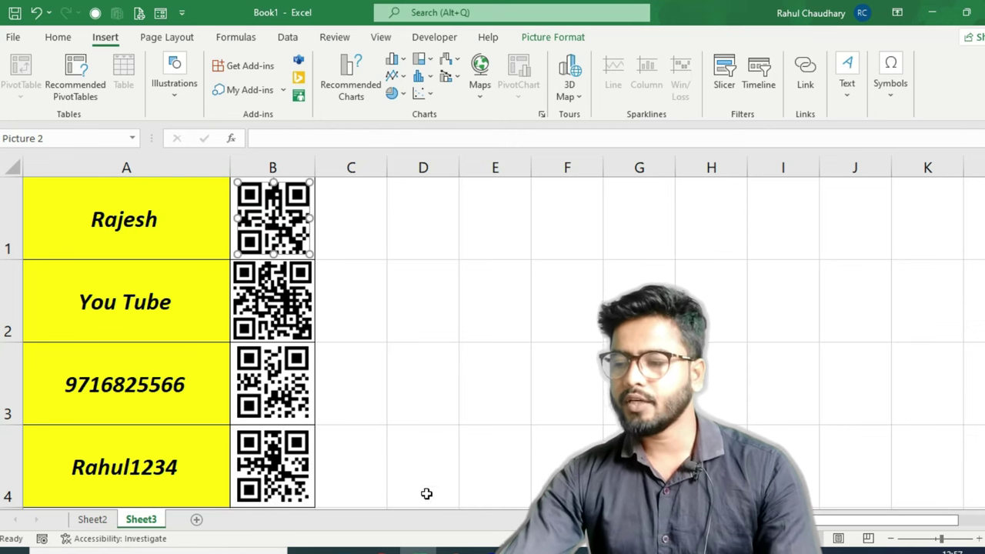
key(alt+Tab)
key(ctrl+v)
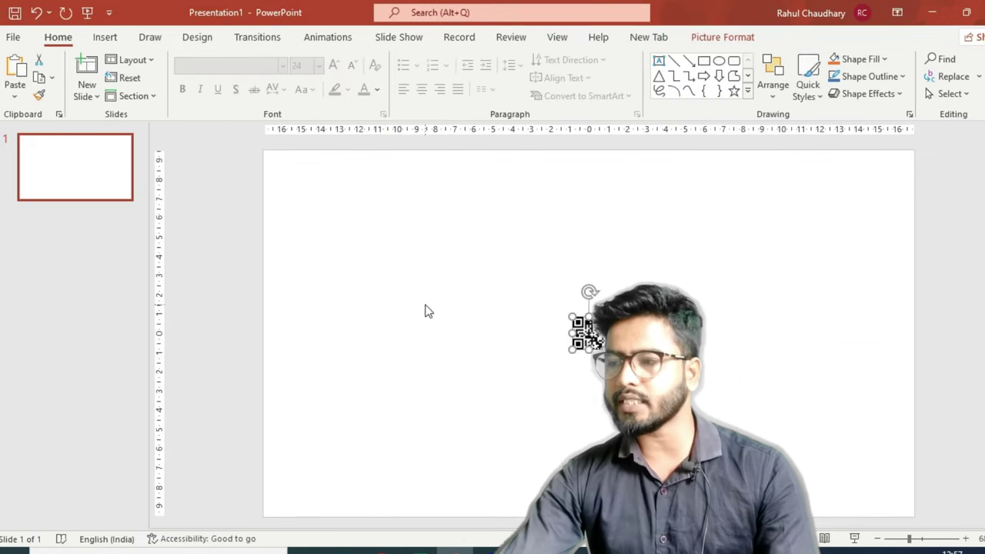
drag(597, 348, 743, 486)
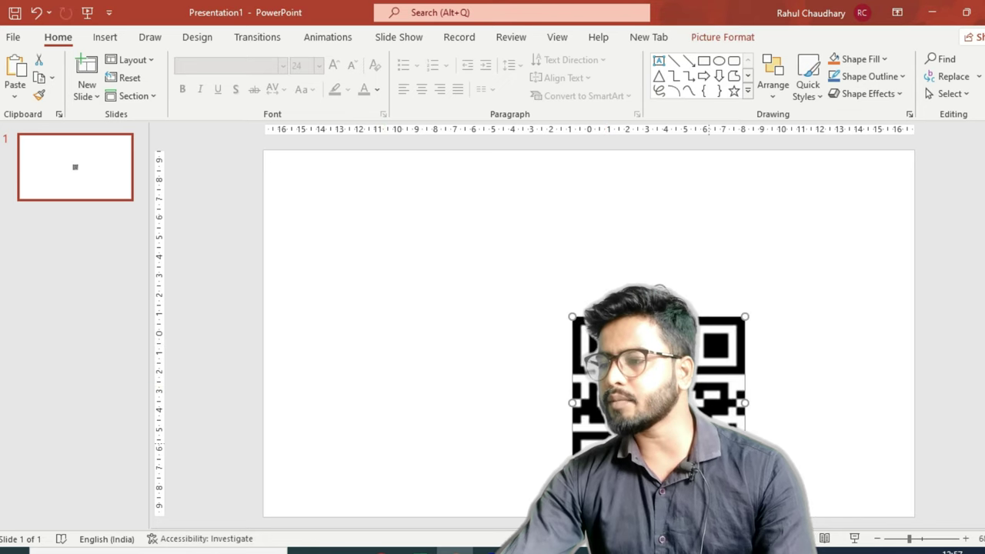
drag(715, 331, 624, 218)
drag(645, 375, 729, 457)
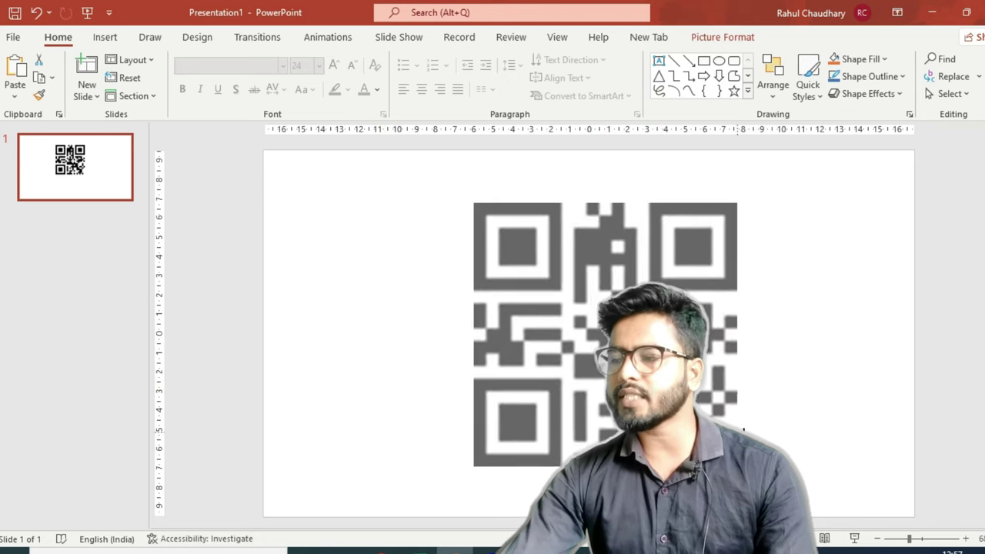
drag(572, 339, 554, 343)
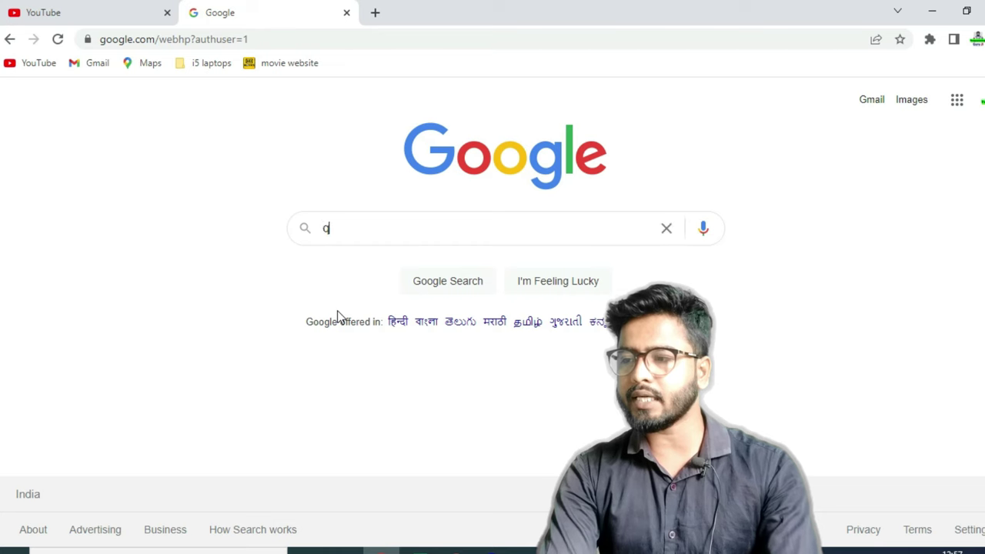
- Search Google for 'qr code online reader' and open the Aspose Barcode Reader result
text(r c)
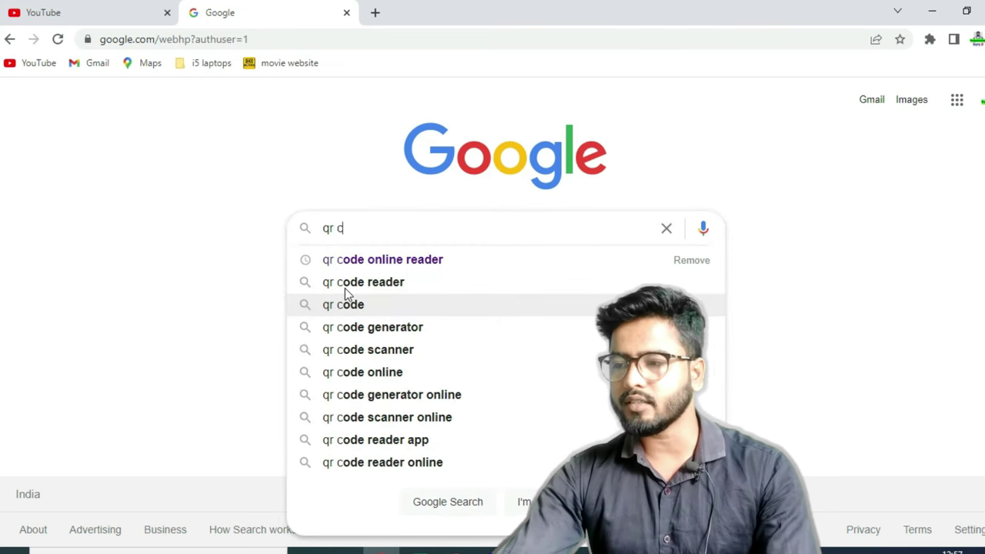
click(378, 264)
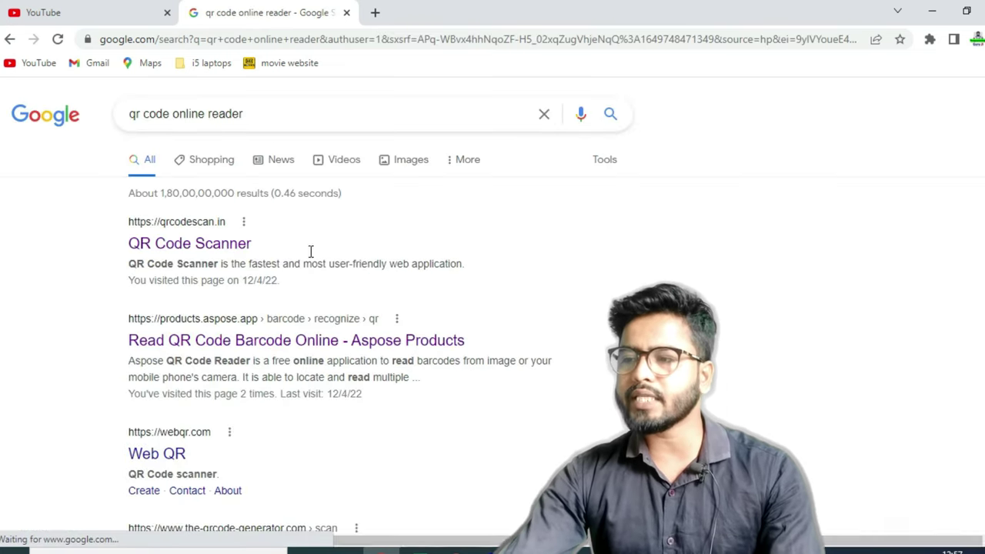
scroll(288, 256, down, 1)
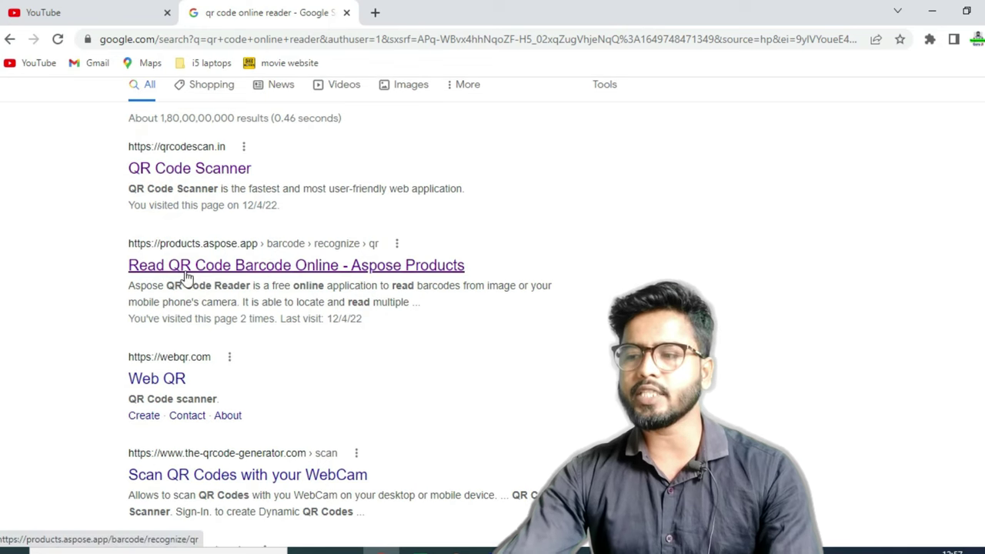
click(246, 268)
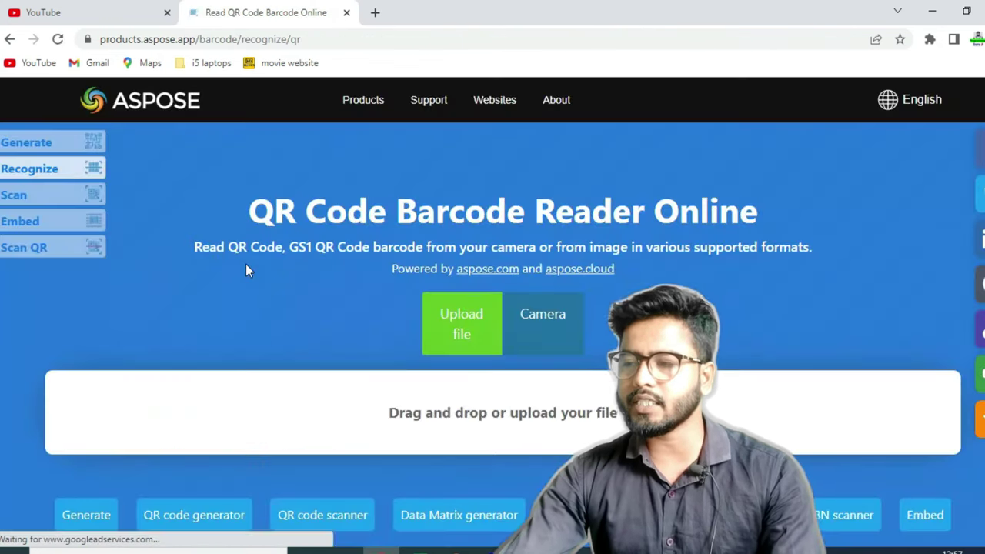
- Upload Pictures > Screenshots > Screenshot (1861) to the Aspose reader and decode it
click(457, 327)
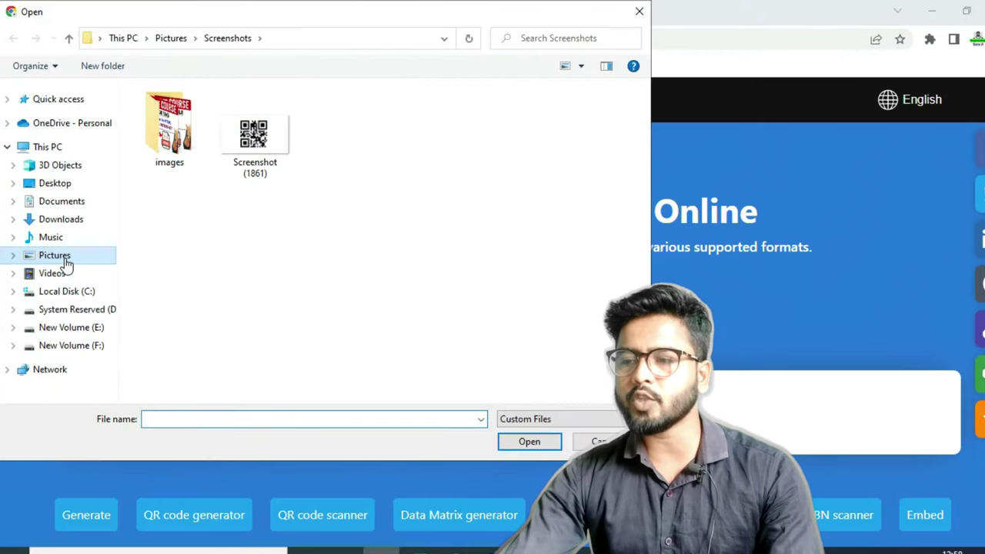
click(66, 264)
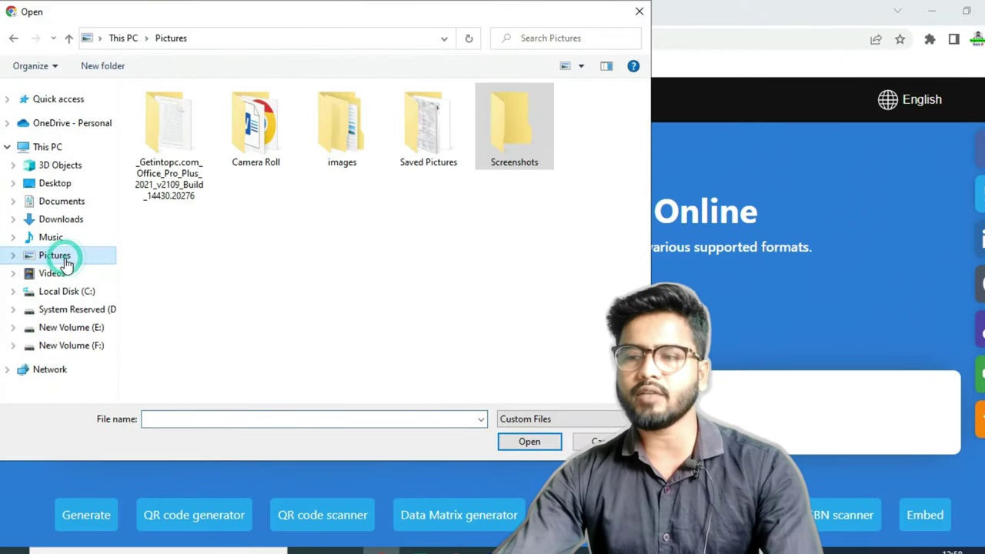
double_click(517, 138)
click(258, 158)
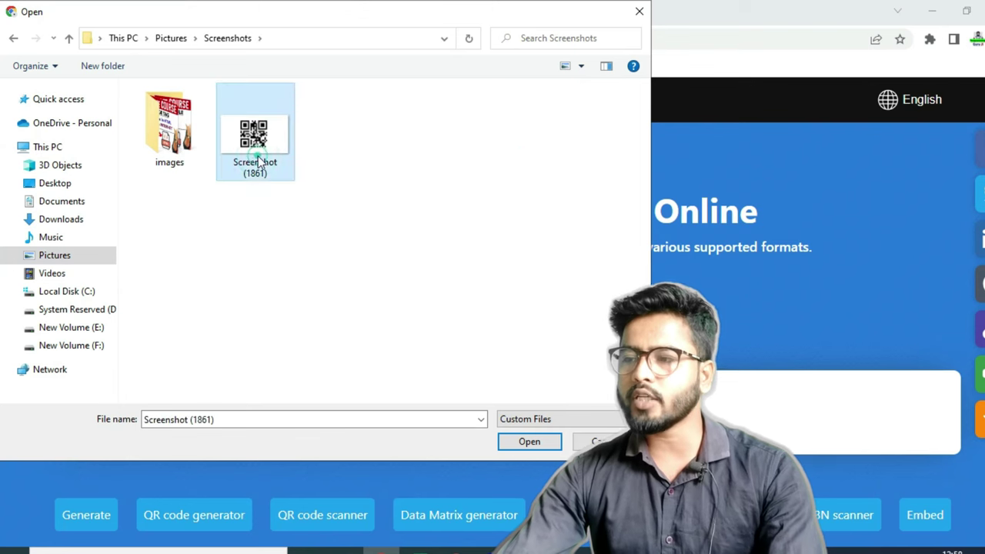
click(523, 443)
scroll(567, 421, down, 2)
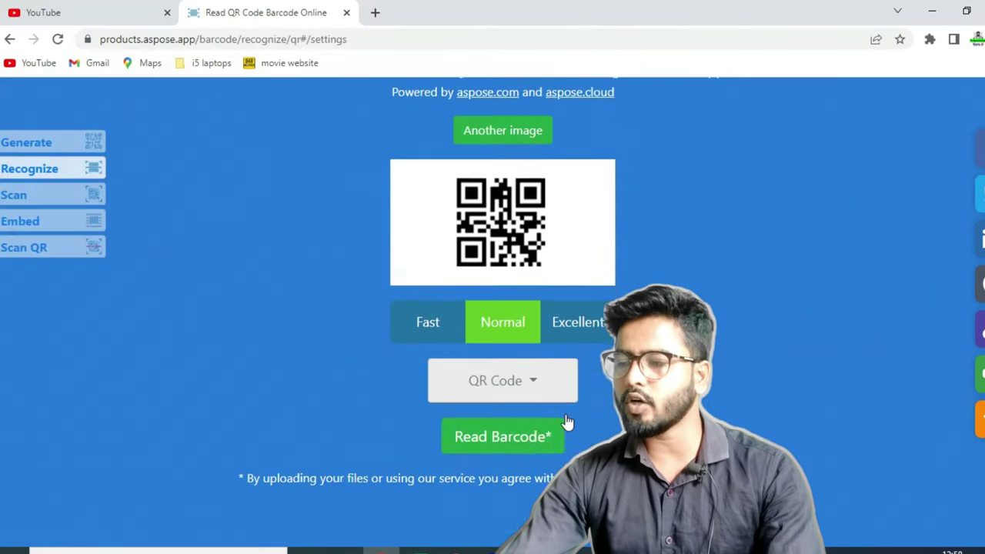
click(534, 394)
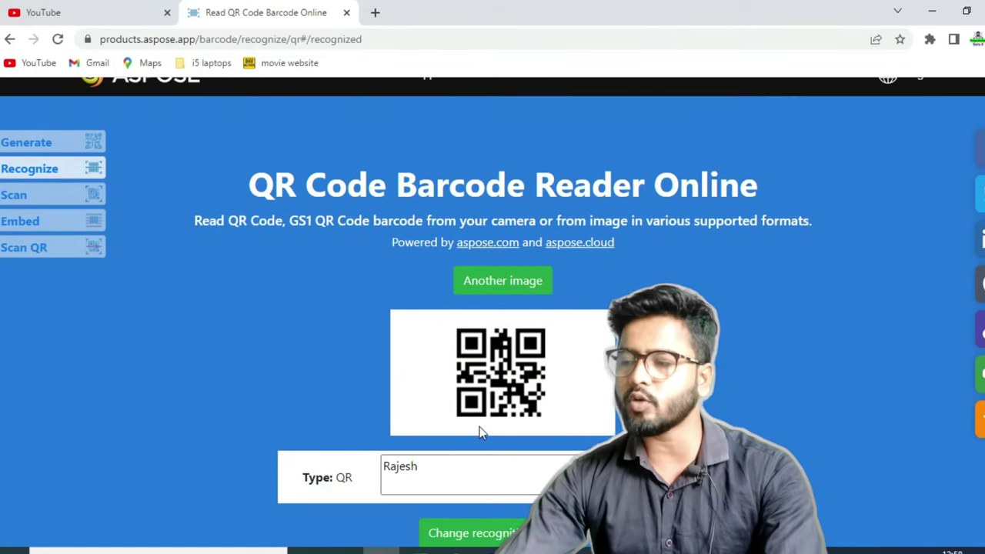
- Select the decoded name, then return to Excel and select the YouTube QR code in B2
click(453, 474)
double_click(408, 467)
click(738, 406)
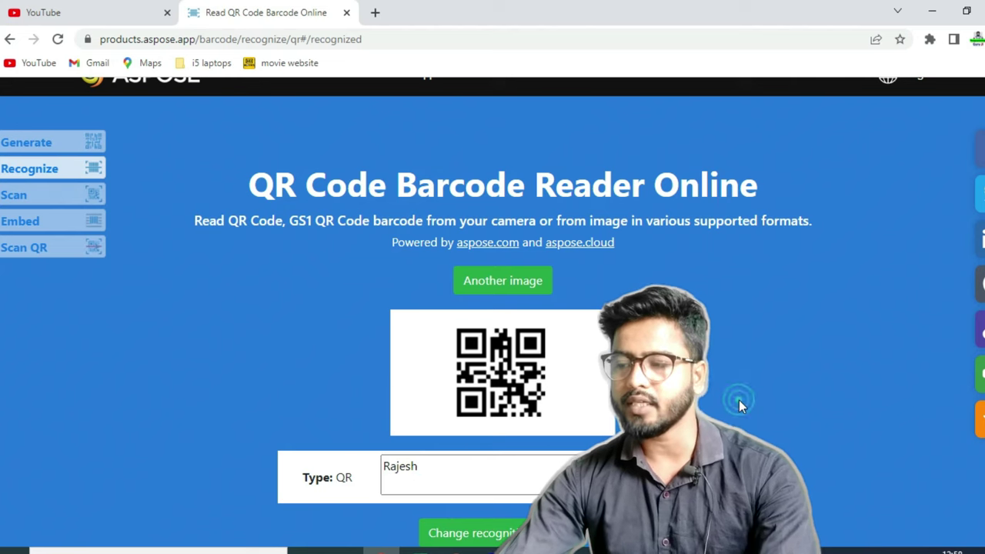
click(420, 549)
click(239, 277)
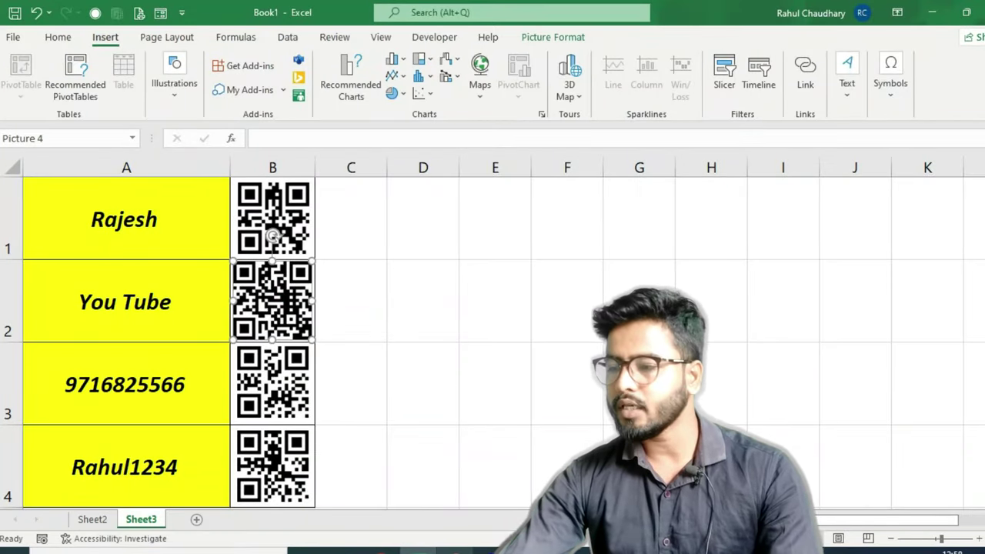
- In PowerPoint, undo and redo to restore the enlarged B2 QR code, then deselect it
click(454, 549)
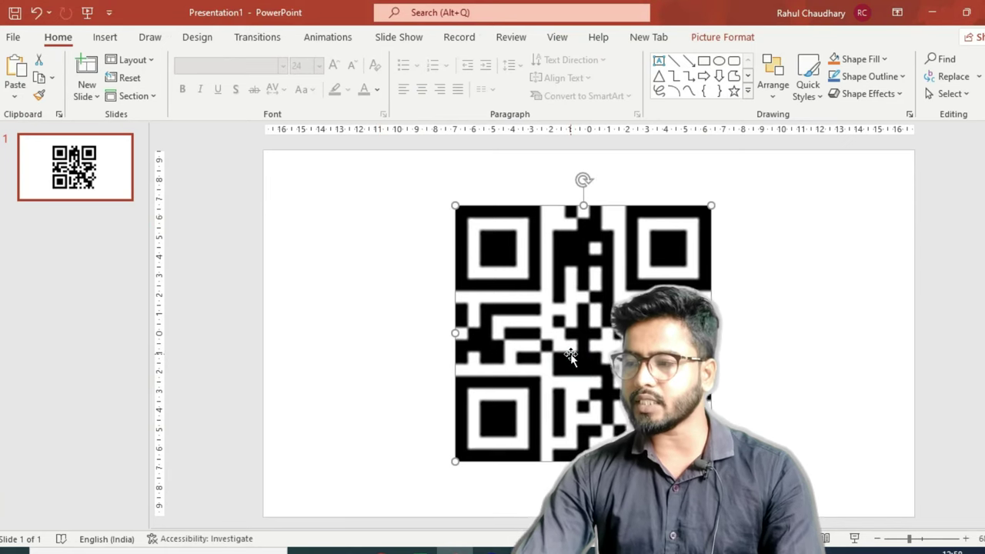
key(ctrl+z)
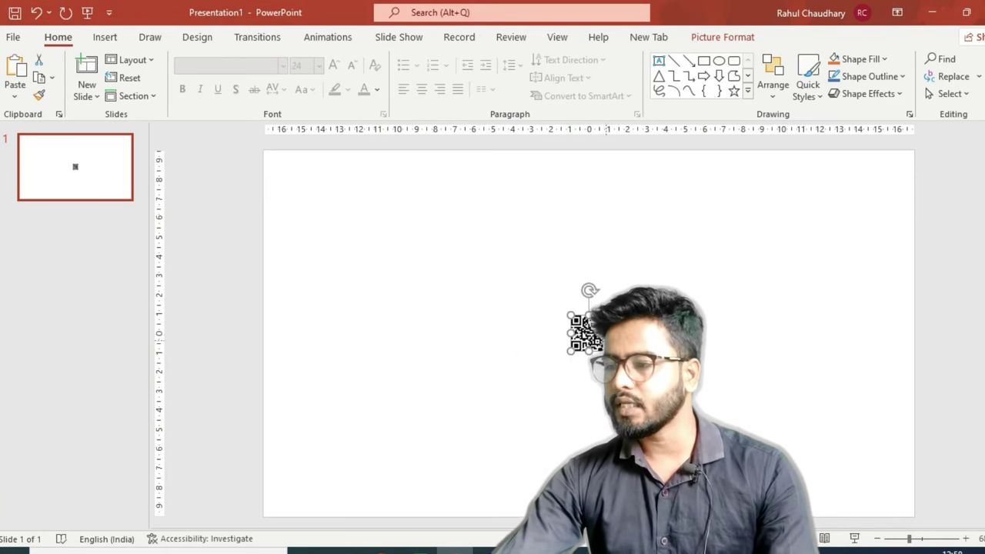
key(ctrl+y)
click(237, 327)
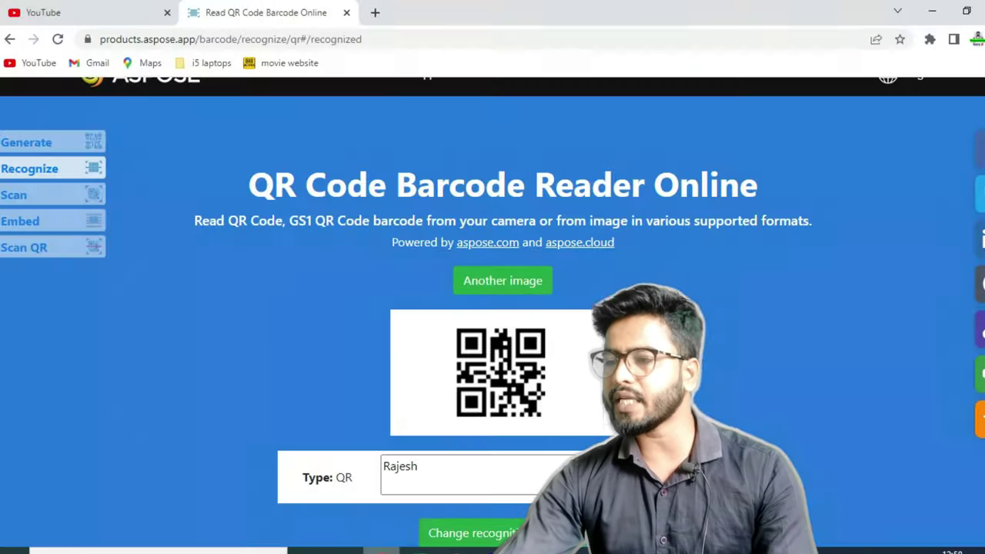
click(514, 283)
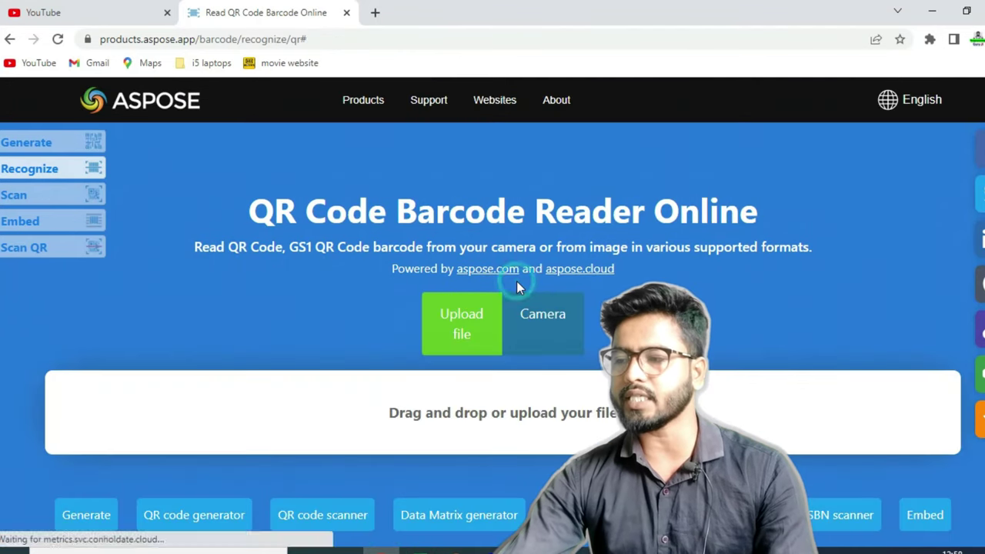
click(485, 323)
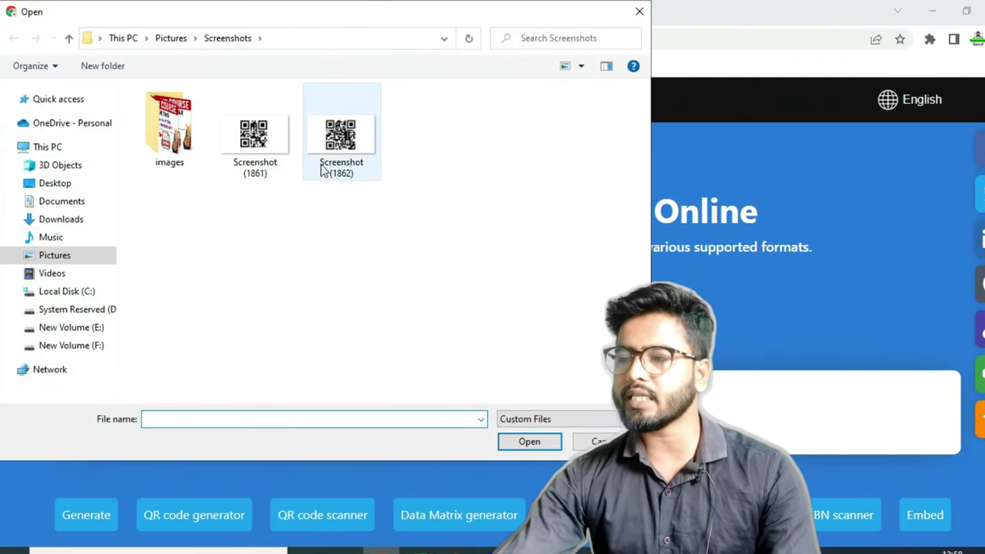
click(323, 171)
click(528, 441)
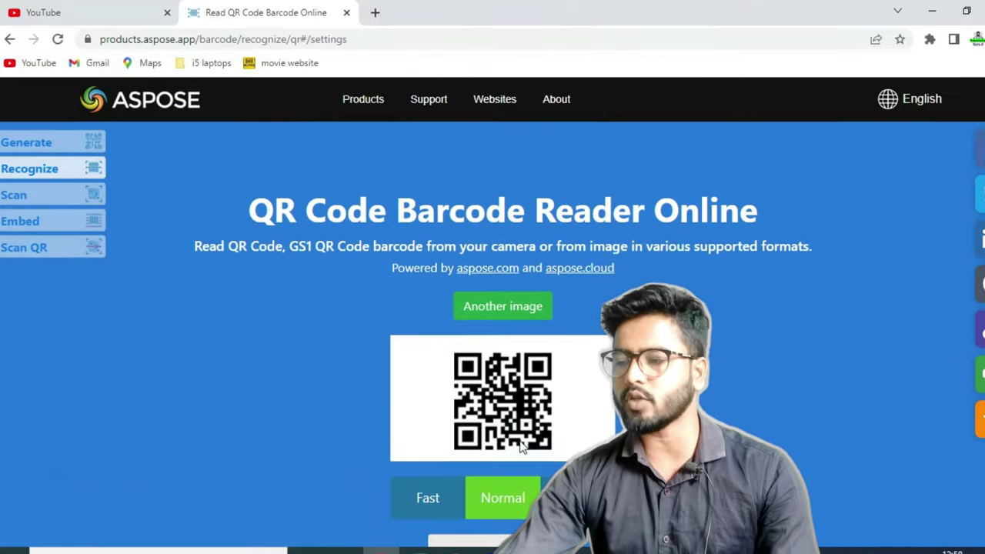
scroll(522, 448, down, 2)
click(500, 492)
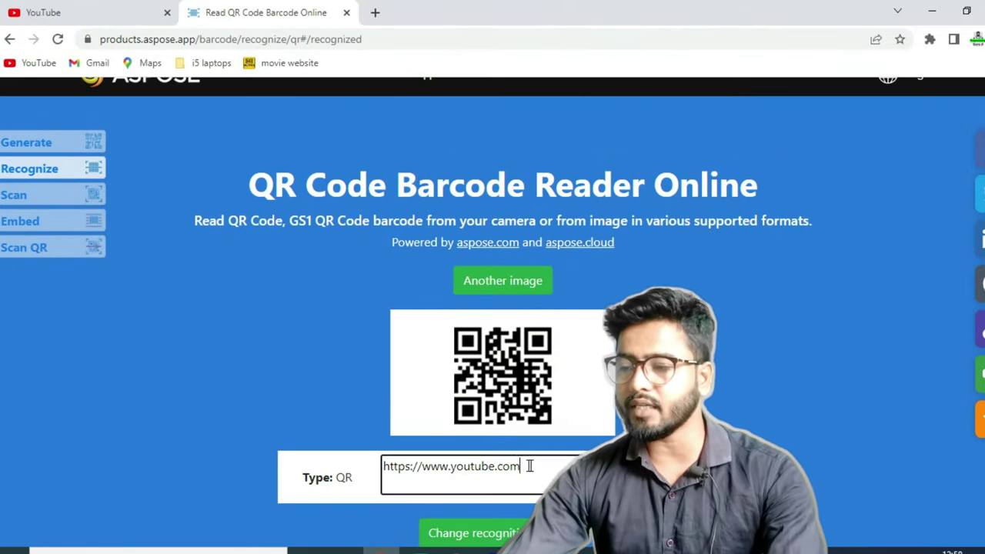
drag(529, 466, 377, 468)
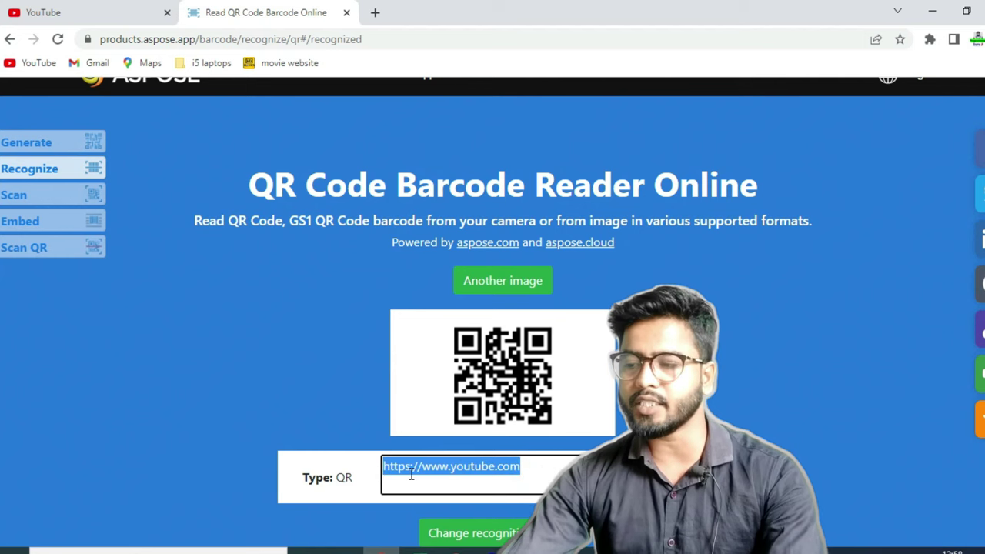